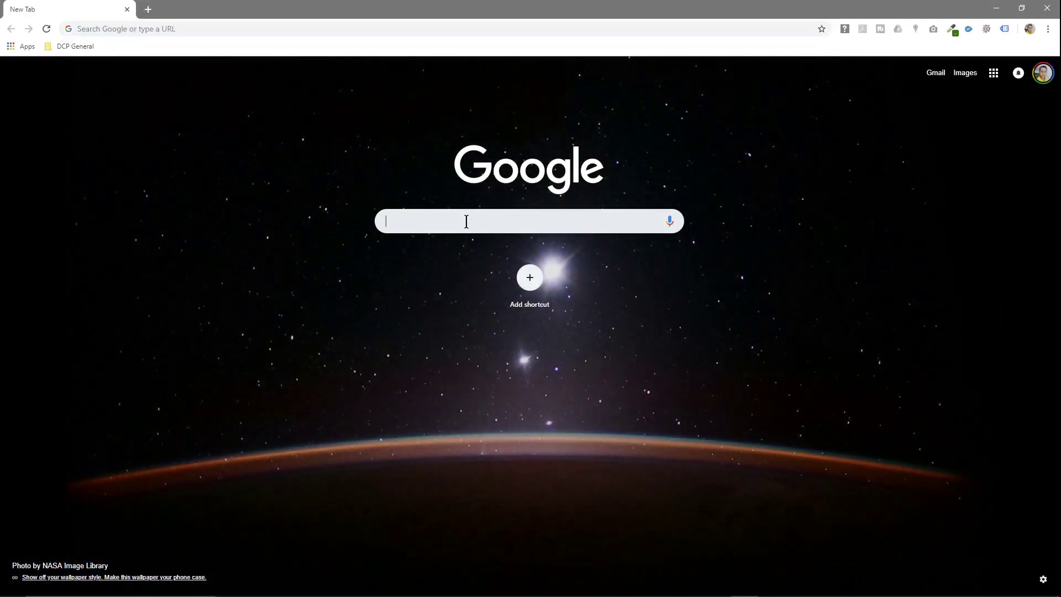
# Step: Search the web for 'youtube free audio' to reach the YouTube Audio Library
pyautogui.write('free au')
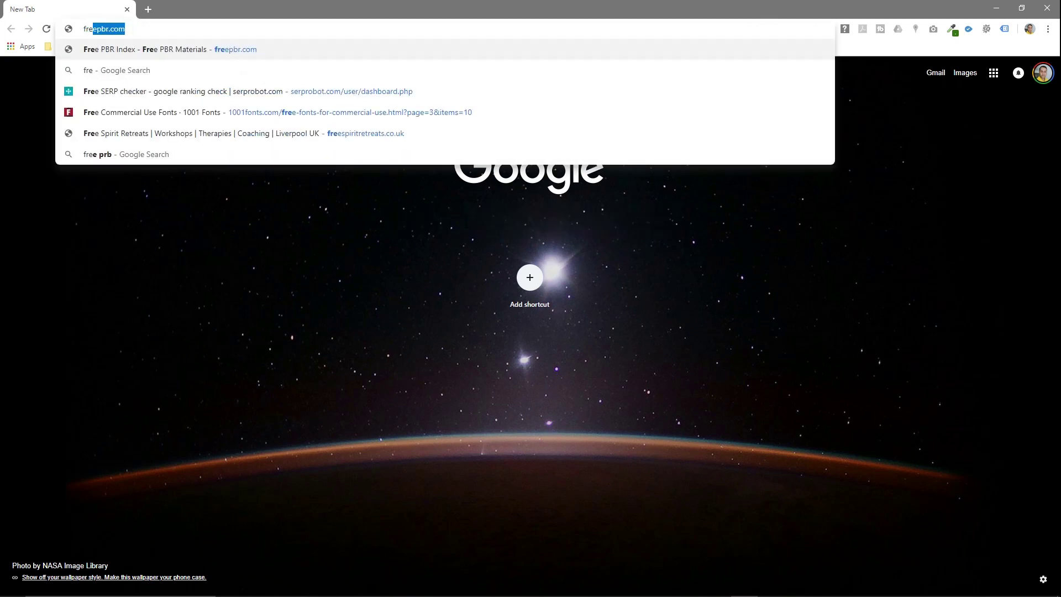
pyautogui.press('BackSpace')
pyautogui.press('BackSpace')
pyautogui.press('BackSpace')
pyautogui.press('BackSpace')
pyautogui.press('BackSpace')
pyautogui.press('BackSpace')
pyautogui.press('BackSpace')
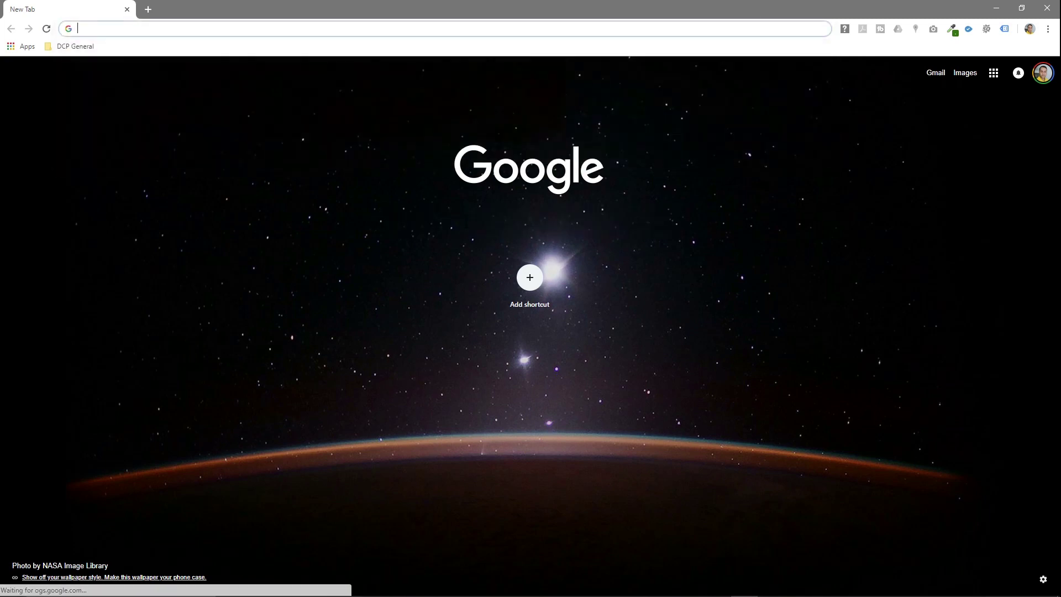
pyautogui.write('youtube ')
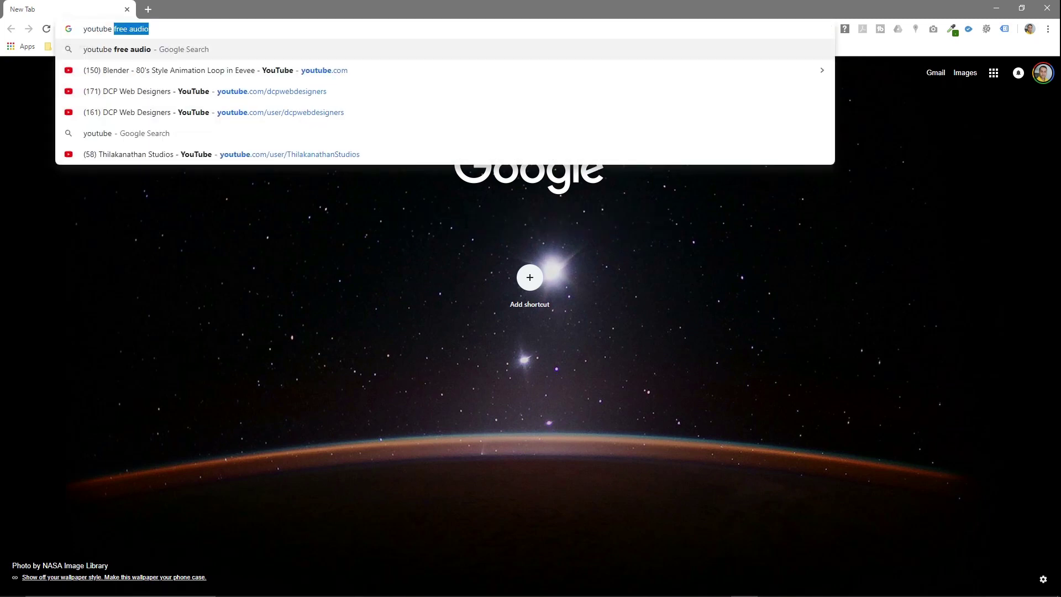
pyautogui.write('free a')
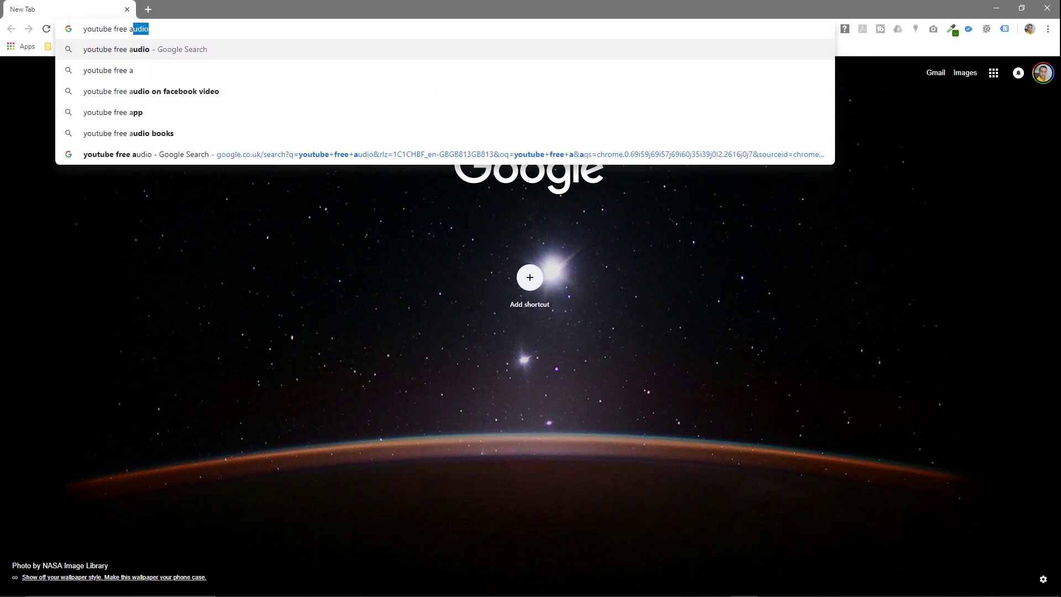
pyautogui.press('Return')
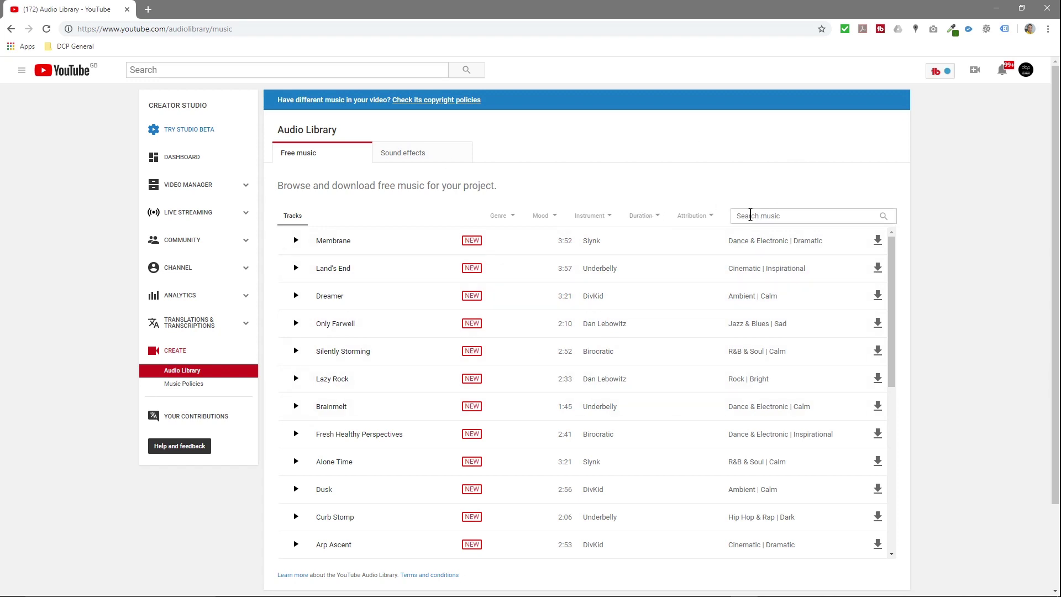
# Step: Search the music library for 'mix' and download Mix It Up as Mix_It_Up.mp3
pyautogui.click(750, 216)
pyautogui.write('mix')
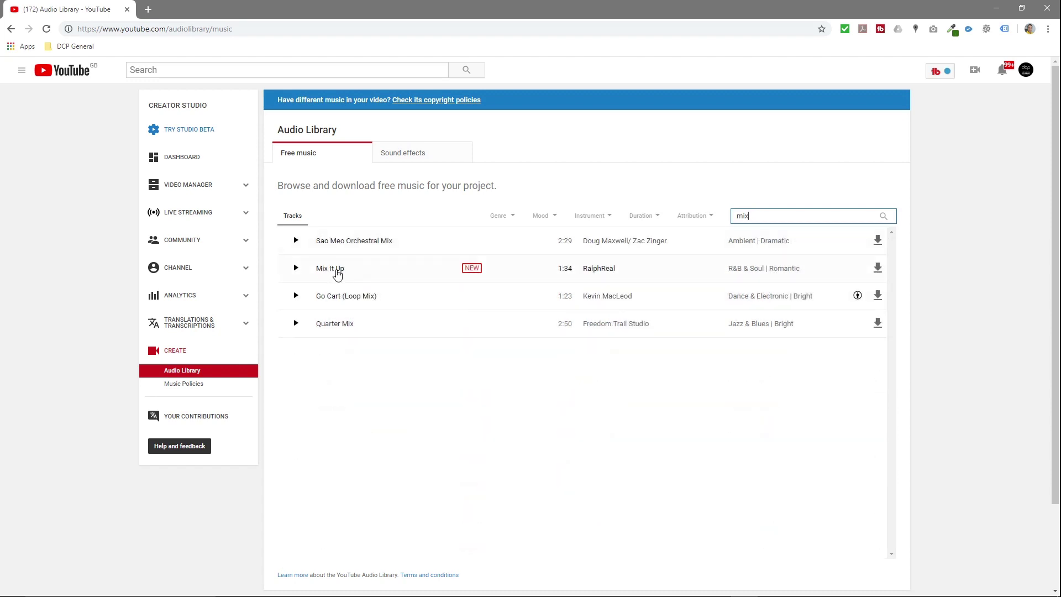
pyautogui.click(876, 269)
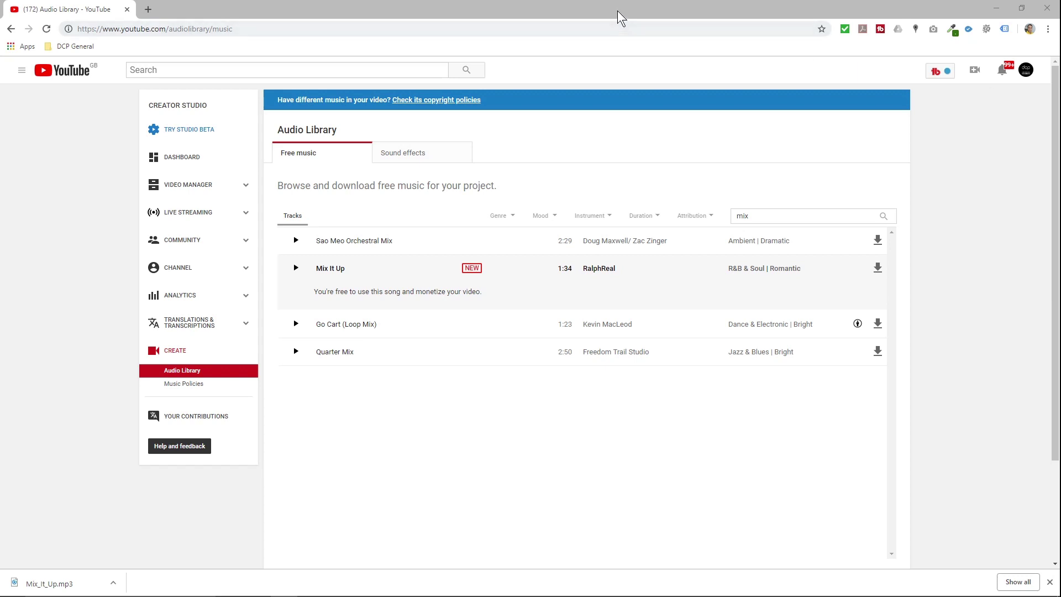
pyautogui.moveTo(619, 11); pyautogui.dragTo(499, 14)
# Step: Copy Mix_It_Up.mp3 into the Libre Office Install 6.2 Tutorial folder, replacing the existing file
pyautogui.moveTo(924, 203); pyautogui.dragTo(434, 203)
pyautogui.hotkey('alt', 'Tab')
pyautogui.moveTo(600, 174); pyautogui.dragTo(647, 123)
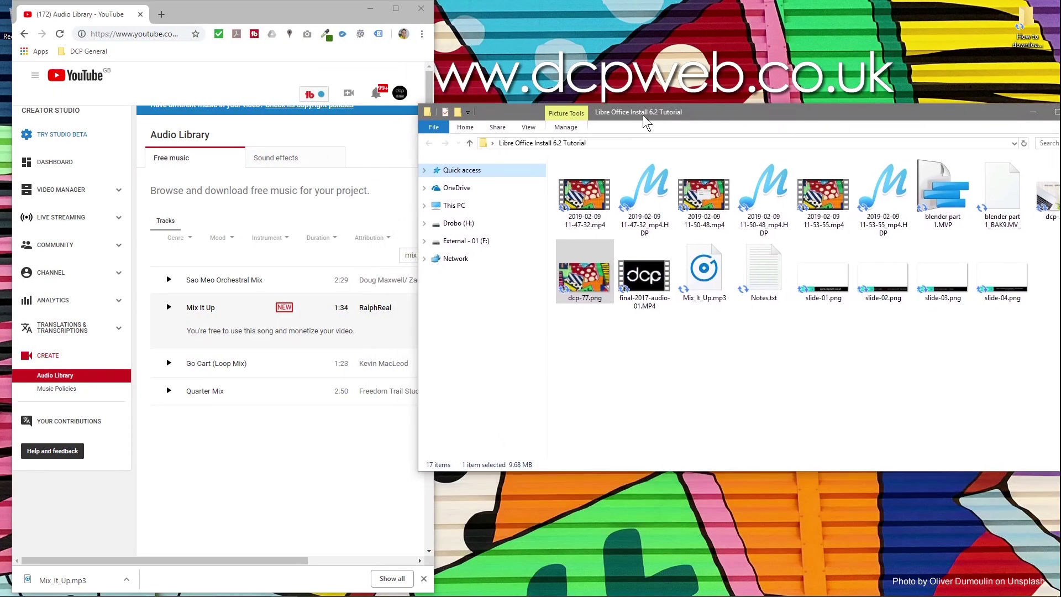
pyautogui.moveTo(69, 578); pyautogui.dragTo(656, 380)
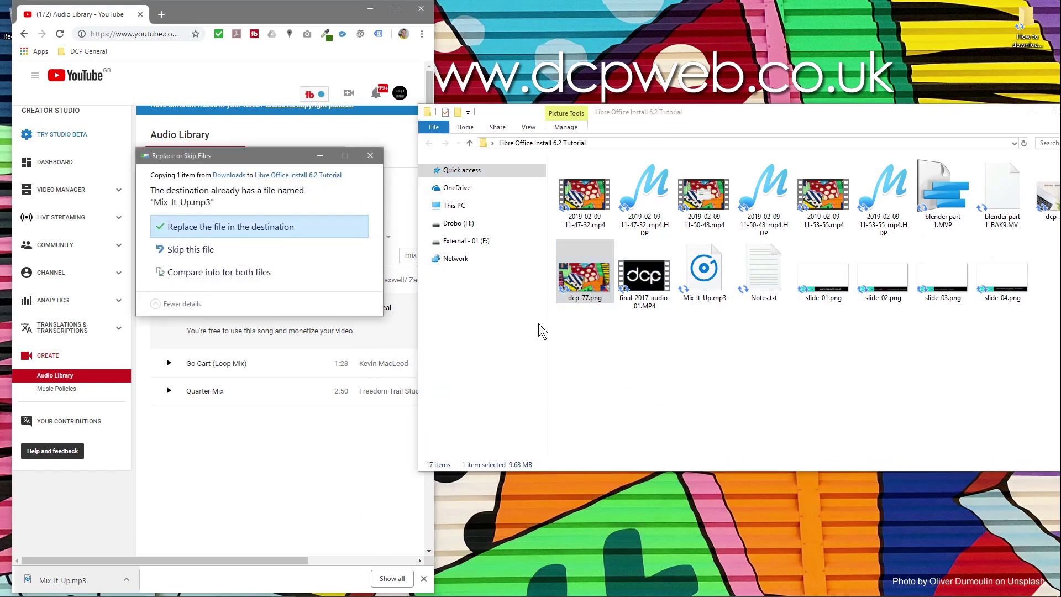
pyautogui.click(277, 238)
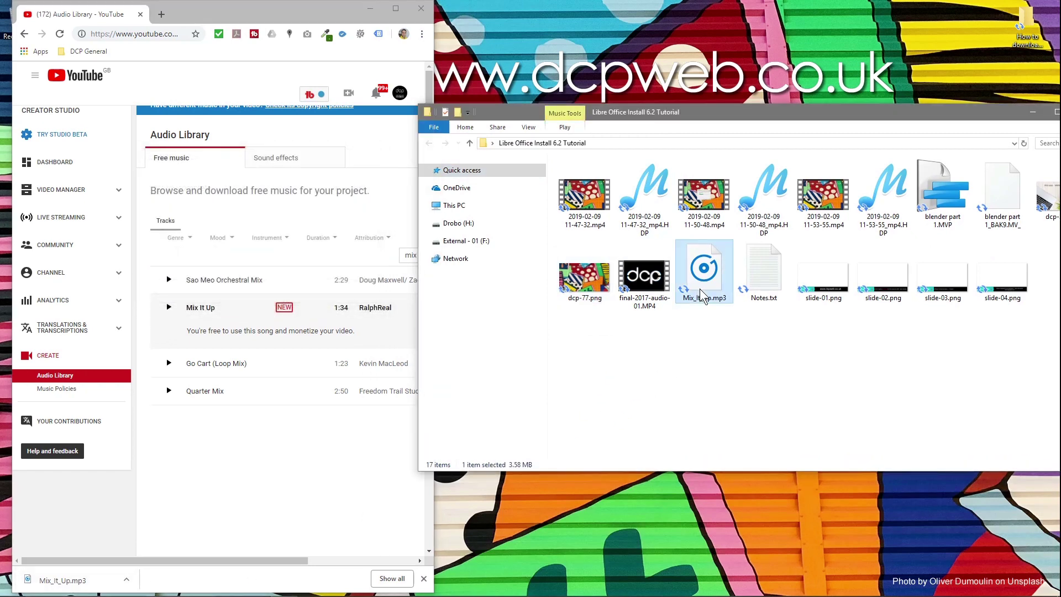
pyautogui.click(371, 8)
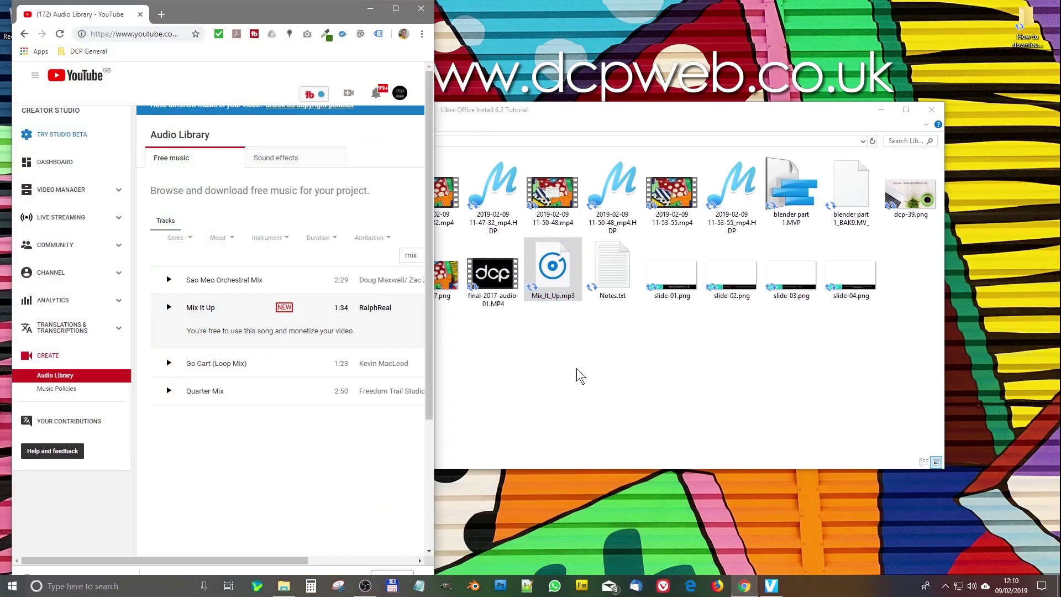
pyautogui.moveTo(434, 90); pyautogui.dragTo(1005, 89)
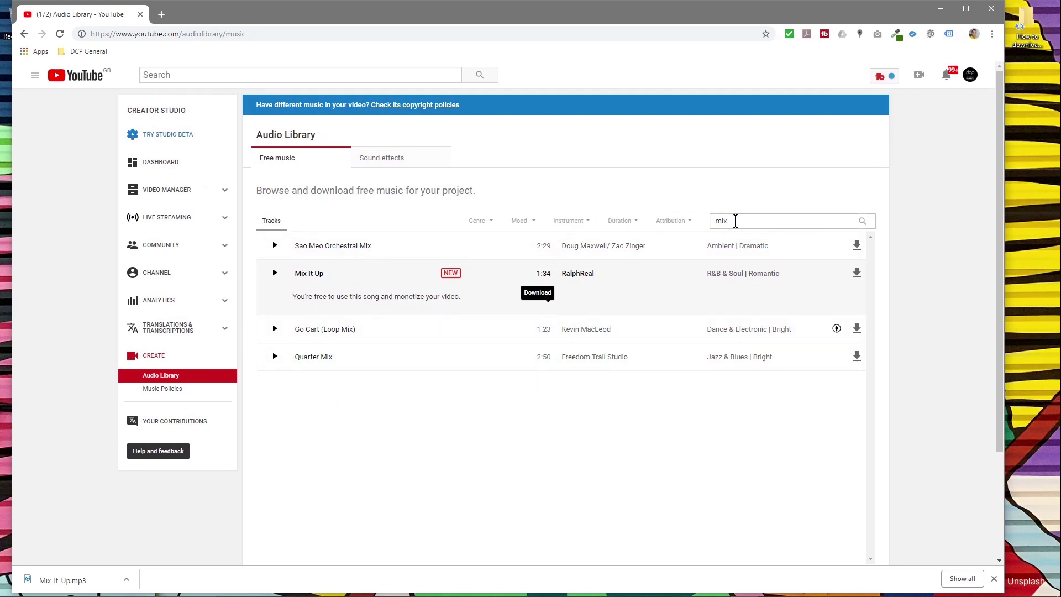
# Step: Filter the tracks to the Jazz & Blues genre and delete 'mix' from the search box
pyautogui.click(479, 220)
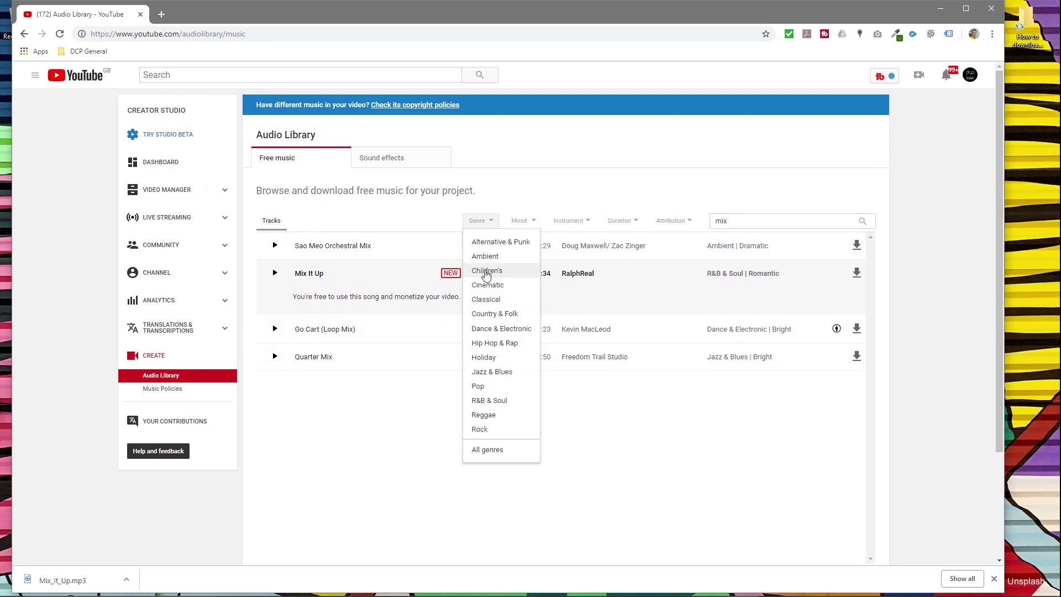
pyautogui.click(490, 372)
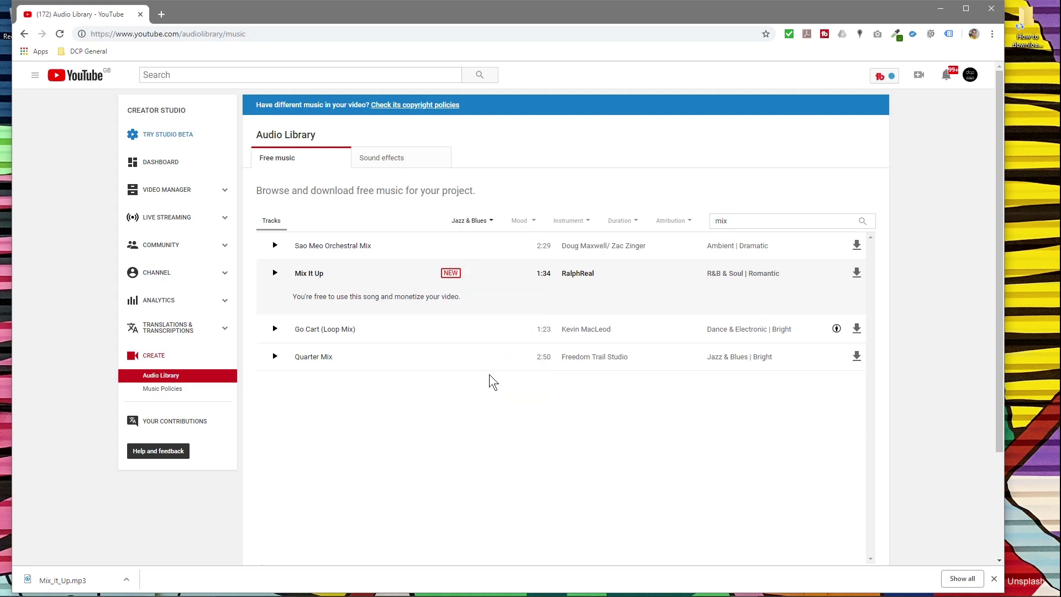
pyautogui.doubleClick(769, 221)
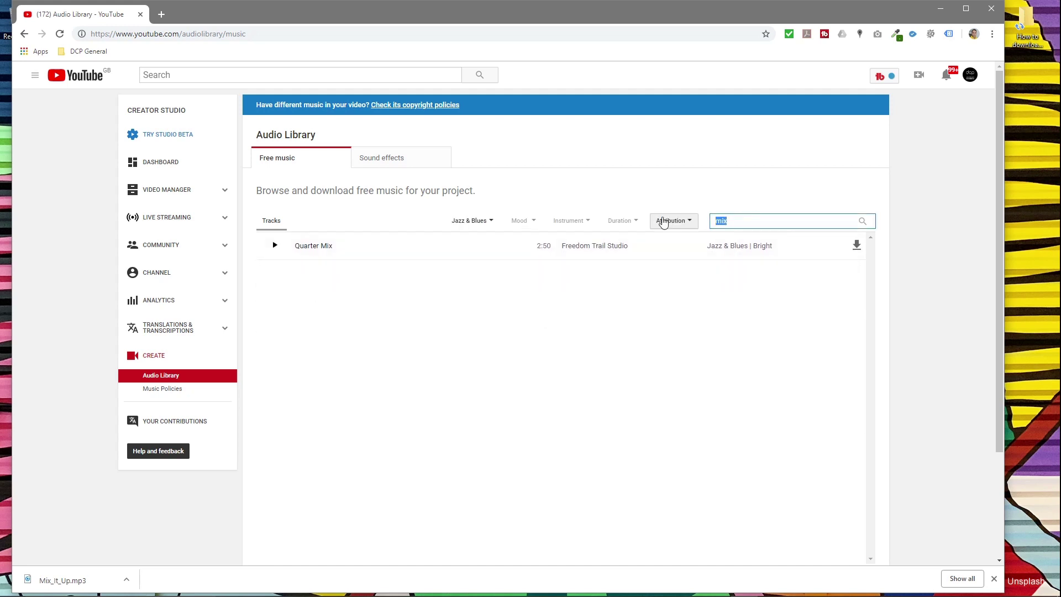
pyautogui.press('BackSpace')
# Step: Reload the Free music tab to reset filters and browse the full track list
pyautogui.scroll(-2, 450, 327)
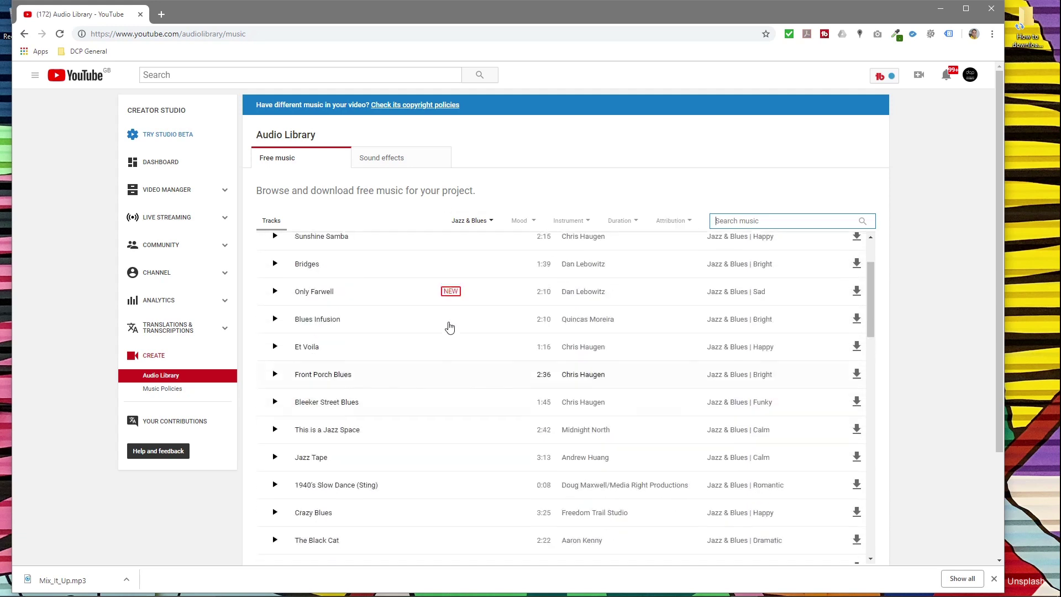
pyautogui.scroll(2, 450, 327)
pyautogui.click(284, 157)
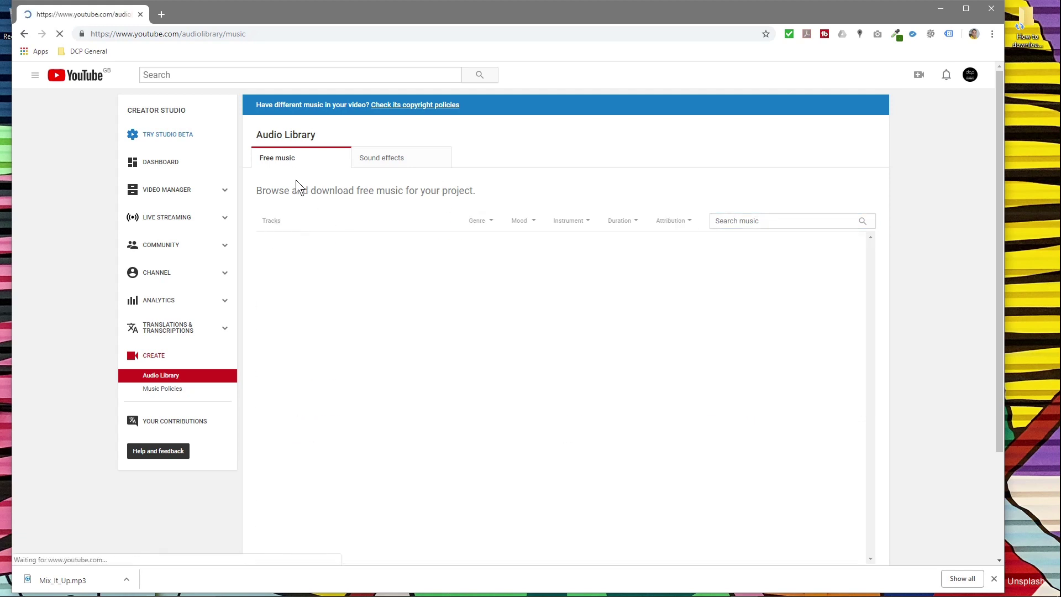
pyautogui.scroll(-4, 457, 299)
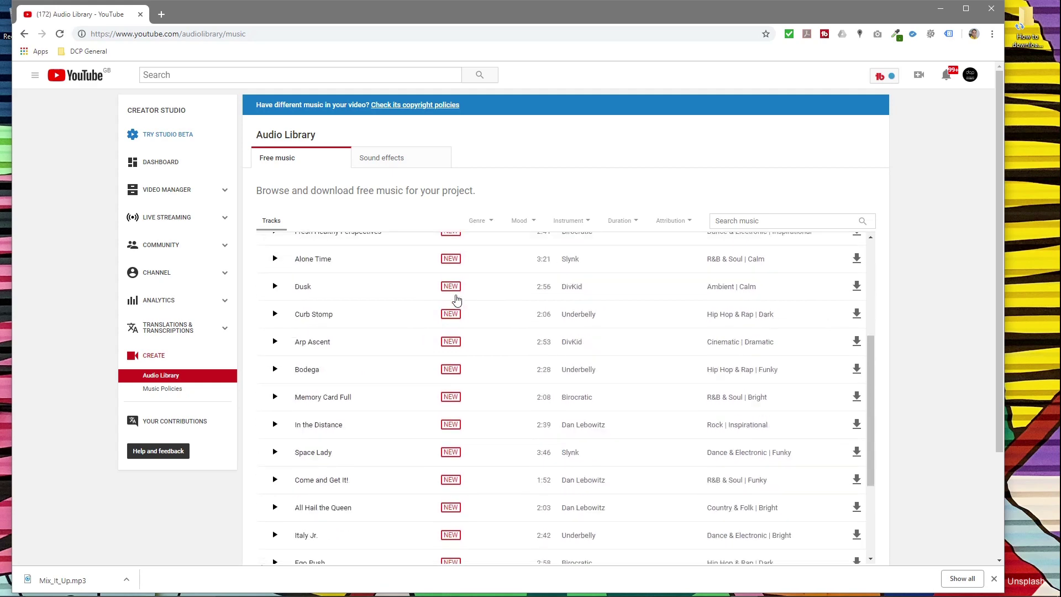
pyautogui.scroll(-15, 457, 299)
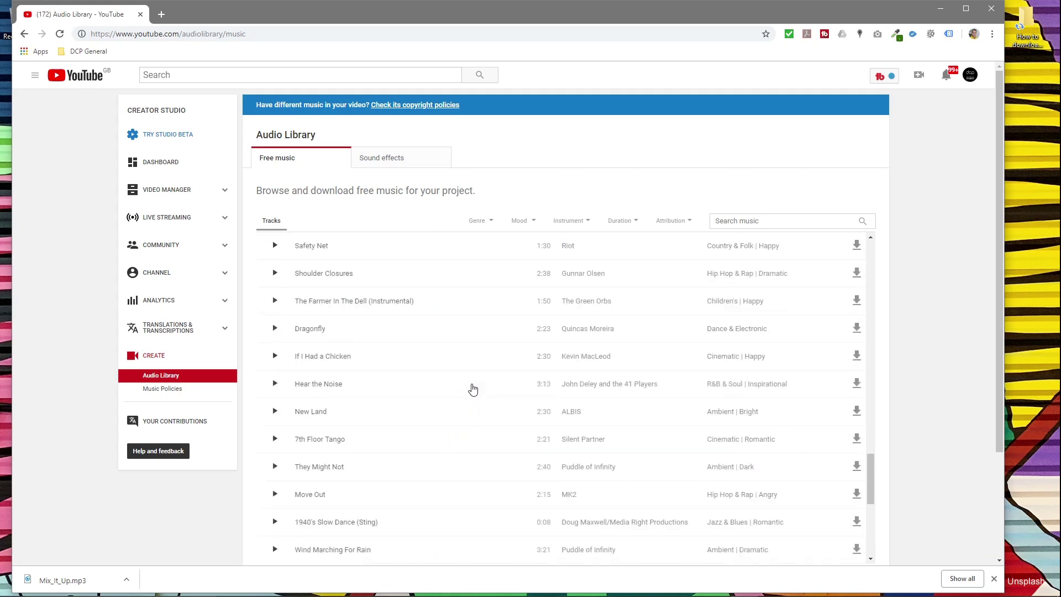
pyautogui.scroll(19, 471, 384)
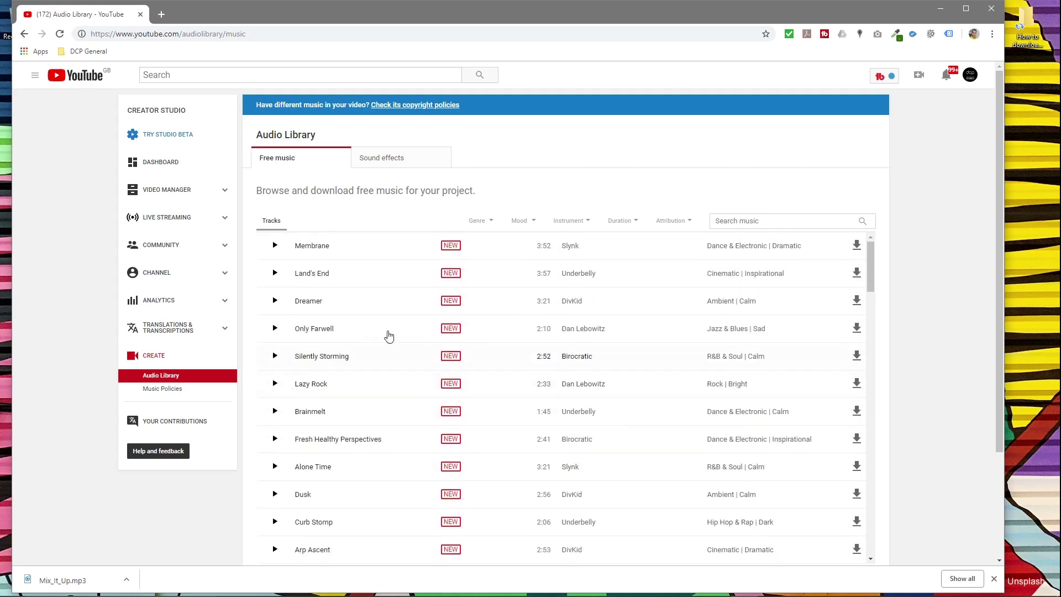
pyautogui.scroll(-20, 471, 337)
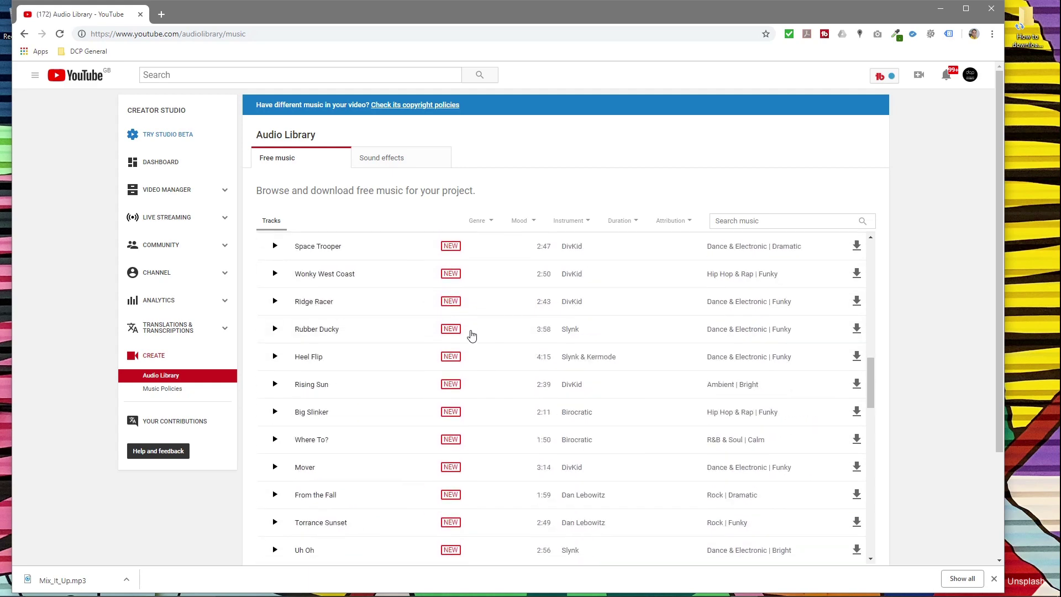
pyautogui.scroll(-15, 463, 334)
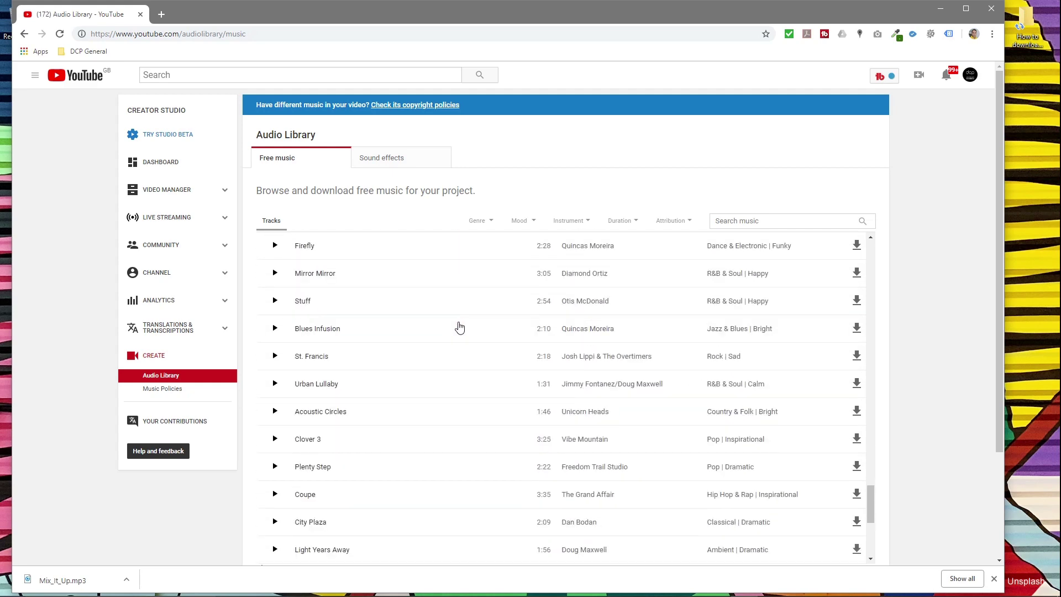
pyautogui.scroll(-15, 459, 322)
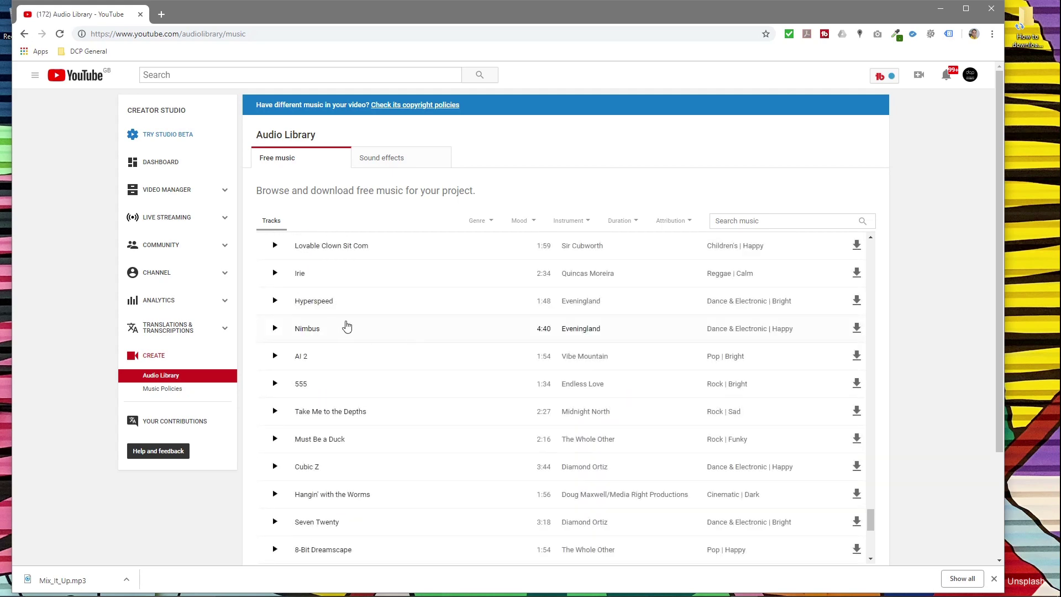
pyautogui.scroll(-15, 346, 326)
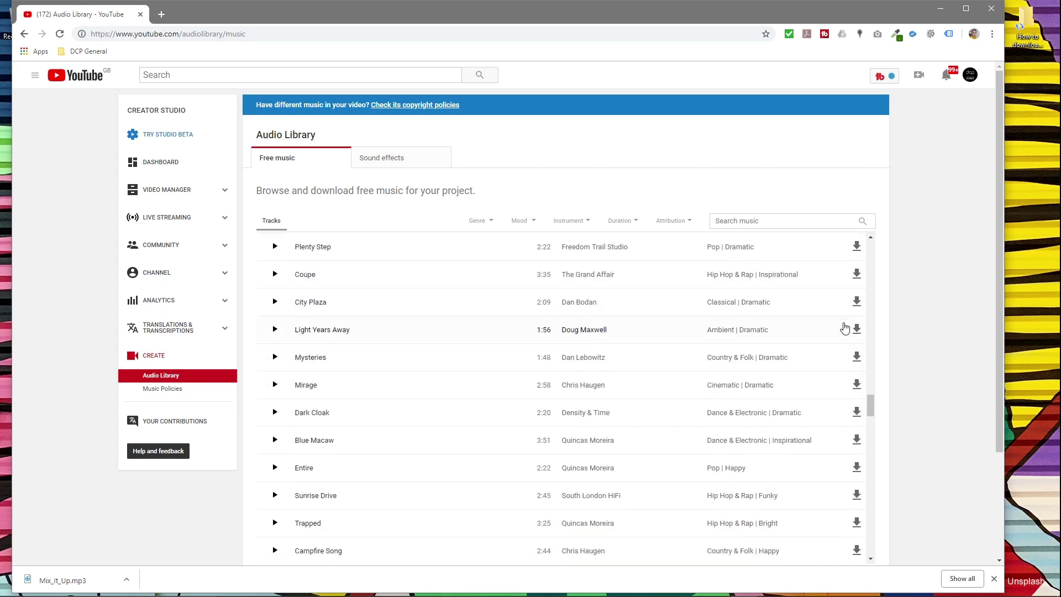
pyautogui.scroll(20, 841, 321)
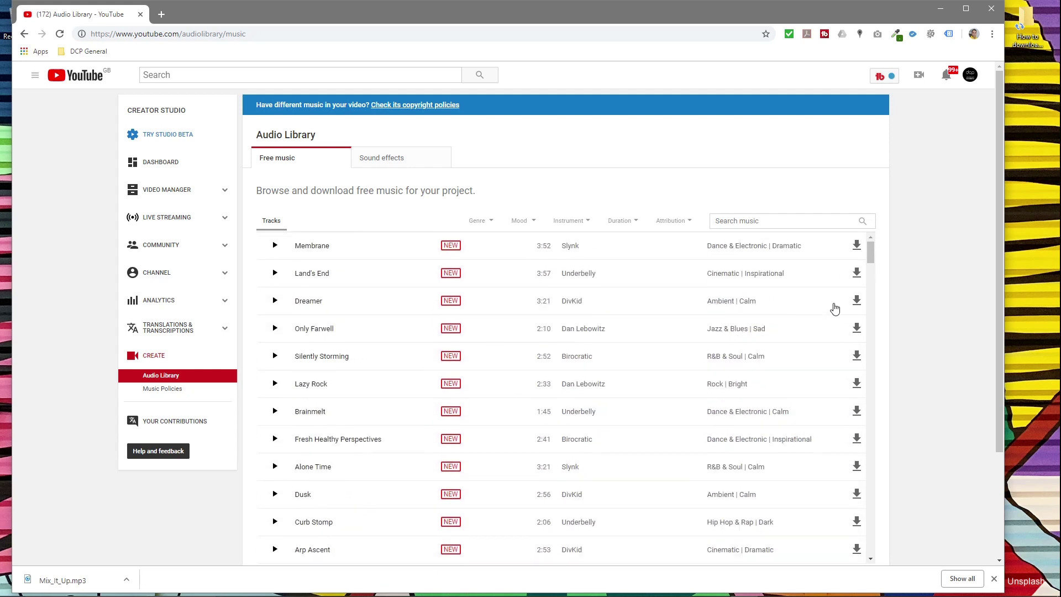
pyautogui.click(764, 221)
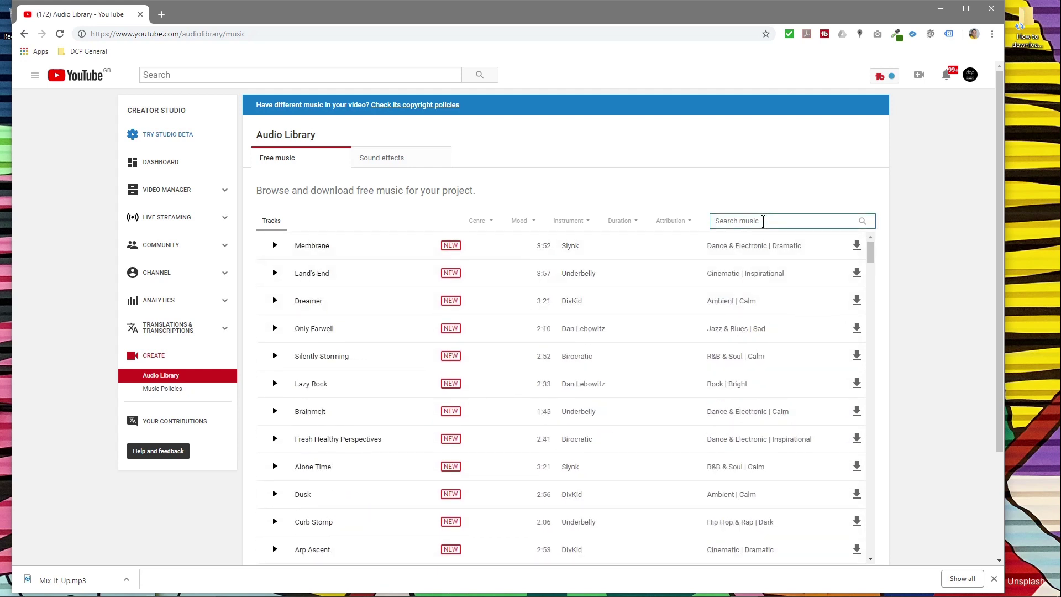
# Step: Search 'mix' again, download Mix It Up, then clear the search to list all tracks
pyautogui.write('mix')
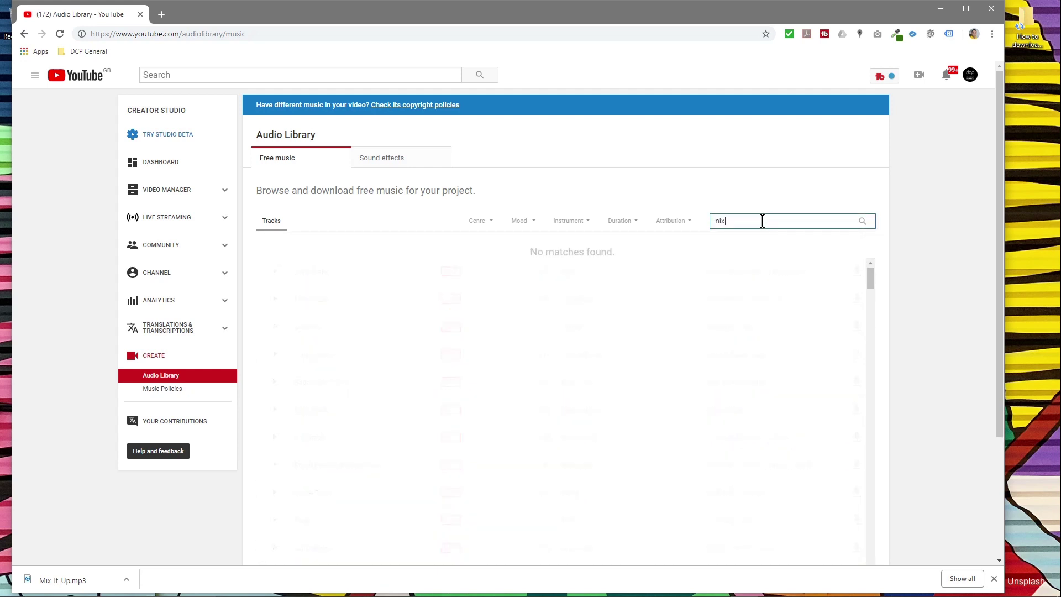
pyautogui.hotkey('ctrl', 'a')
pyautogui.write('mix')
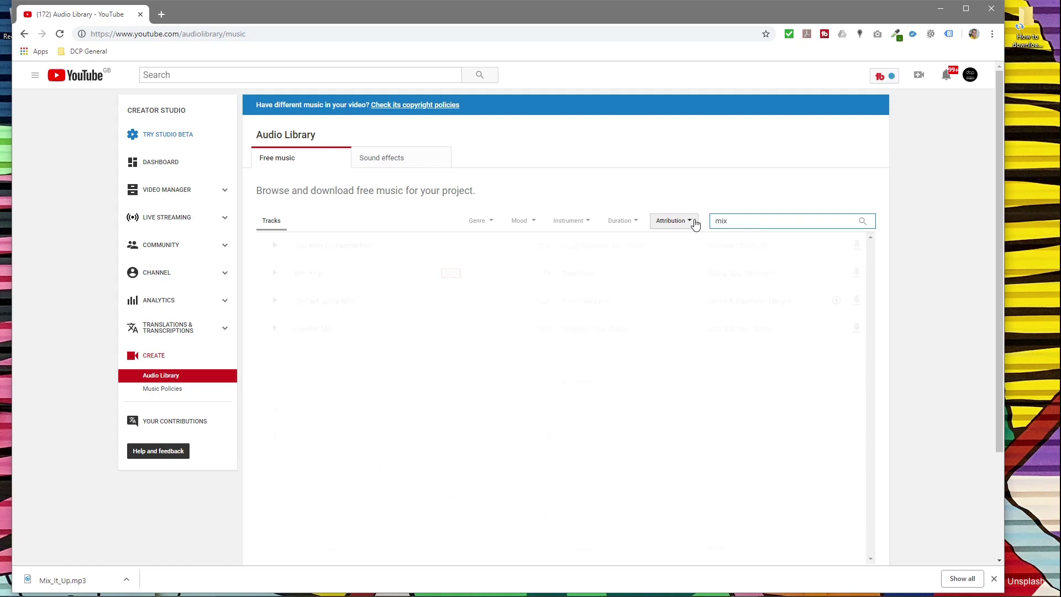
pyautogui.moveTo(837, 305)
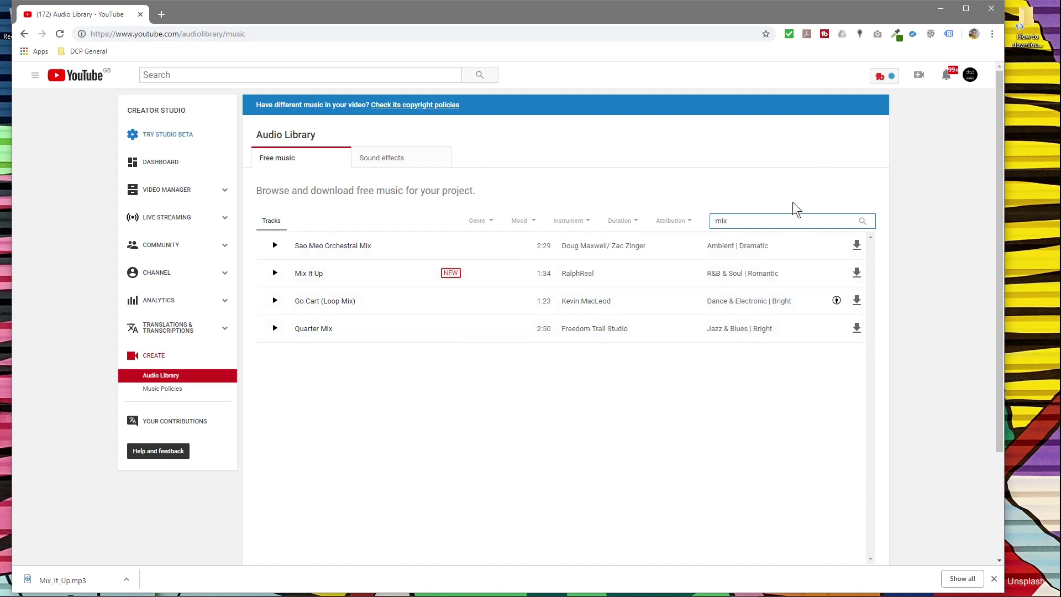
pyautogui.hotkey('ctrl', 'a')
pyautogui.press('BackSpace')
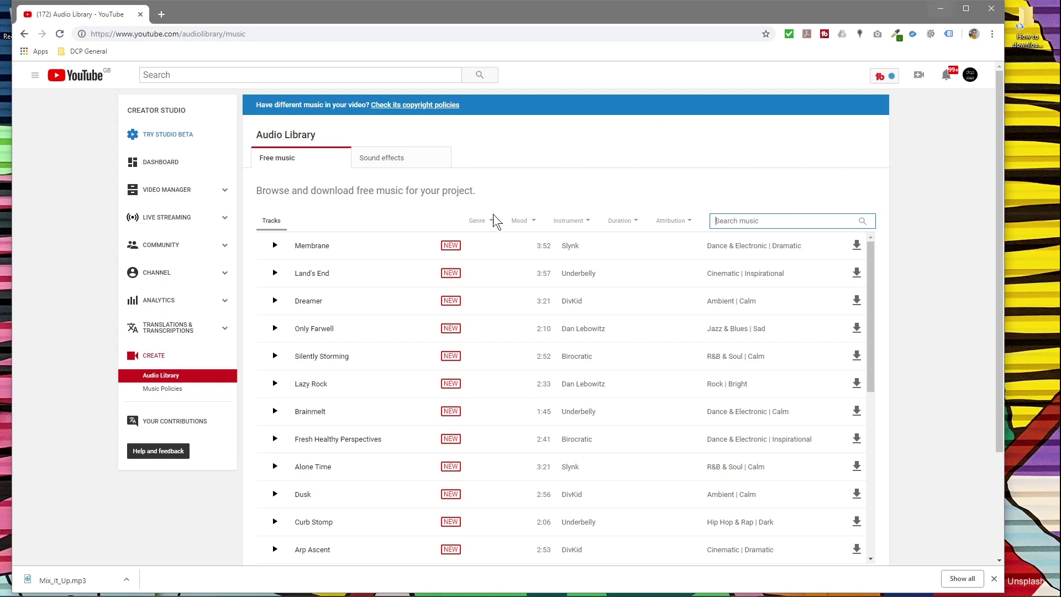
# Step: Hide Chrome, shift the tutorial folder window right, and switch to the blender part 1 project
pyautogui.click(940, 9)
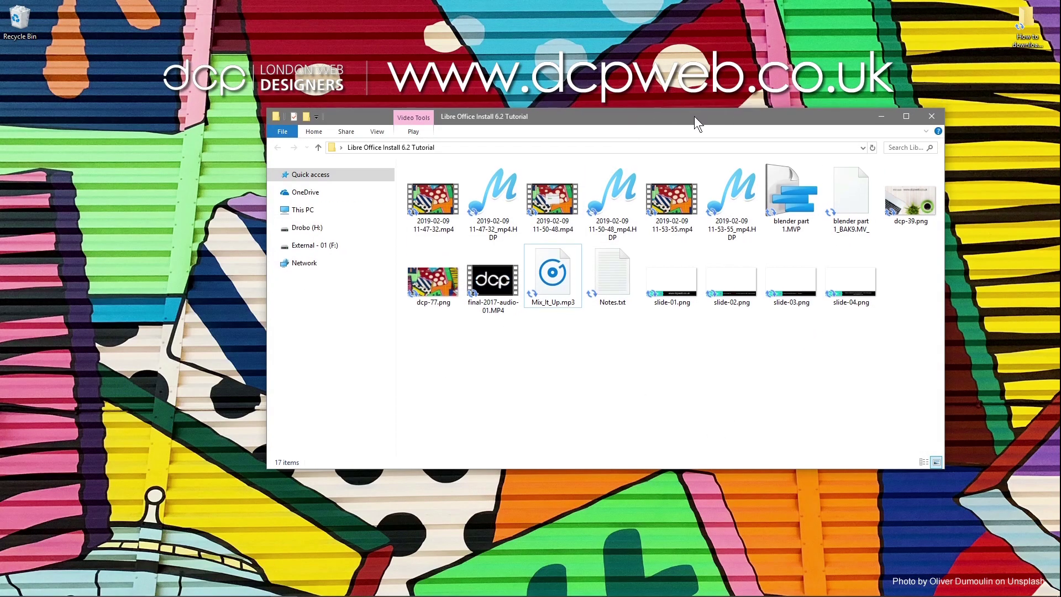
pyautogui.moveTo(694, 116); pyautogui.dragTo(1056, 128)
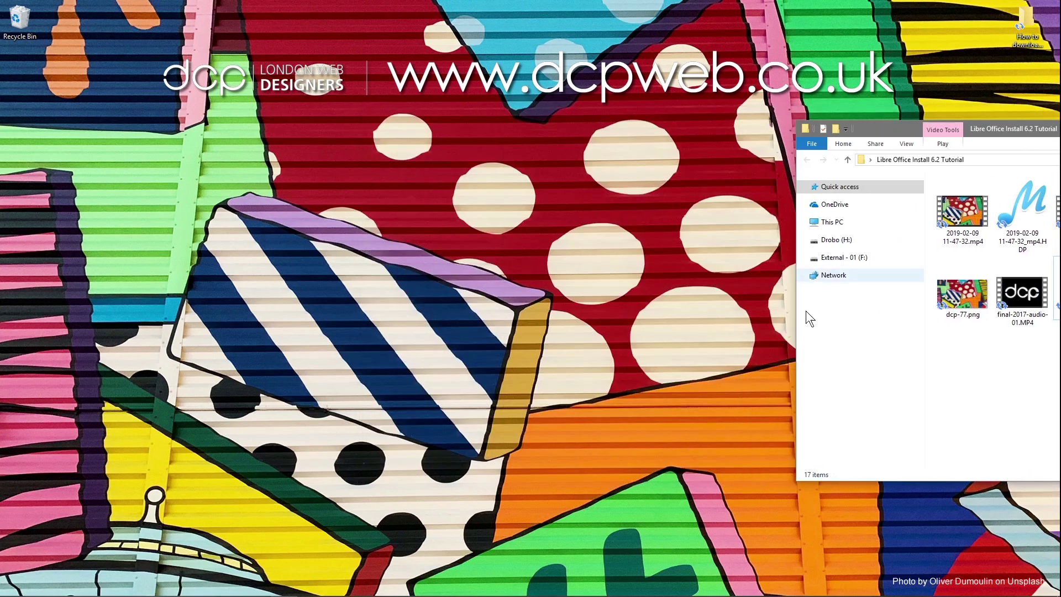
pyautogui.moveTo(496, 587)
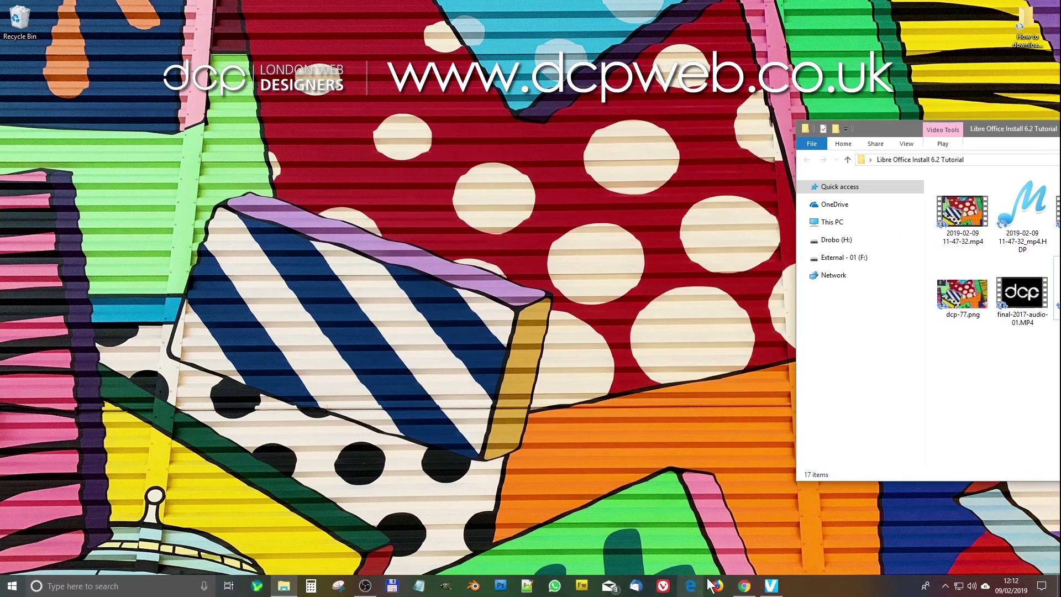
pyautogui.click(772, 586)
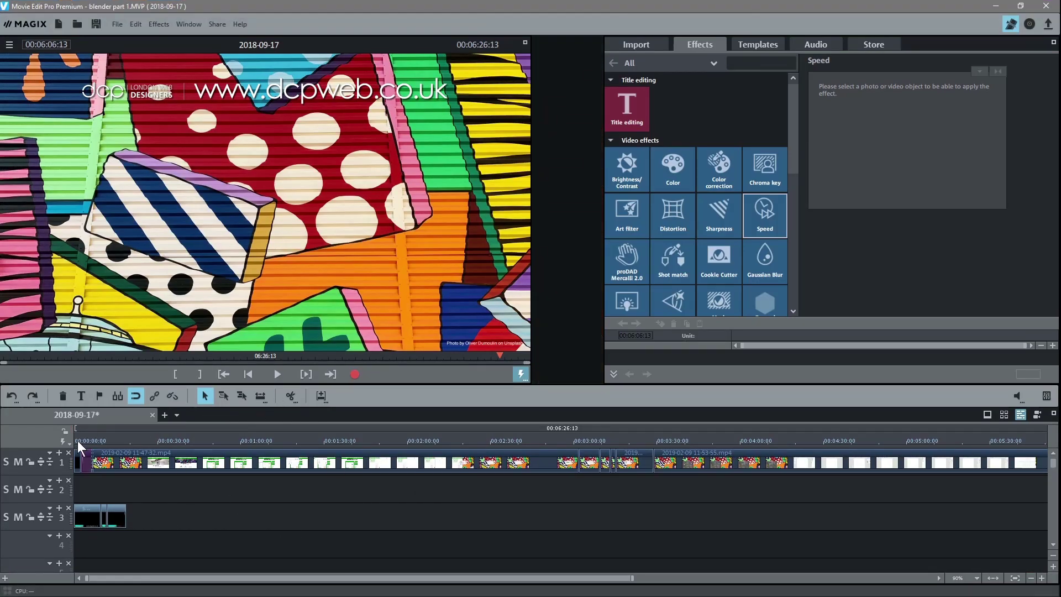
pyautogui.moveTo(78, 440)
pyautogui.mouseDown()
pyautogui.moveTo(66, 439)
pyautogui.moveTo(94, 436)
pyautogui.moveTo(71, 433)
pyautogui.mouseUp()
# Step: Place Mix_It_Up.mp3 at 00:00:00 on track 4 and save the project
pyautogui.hotkey('alt', 'Tab')
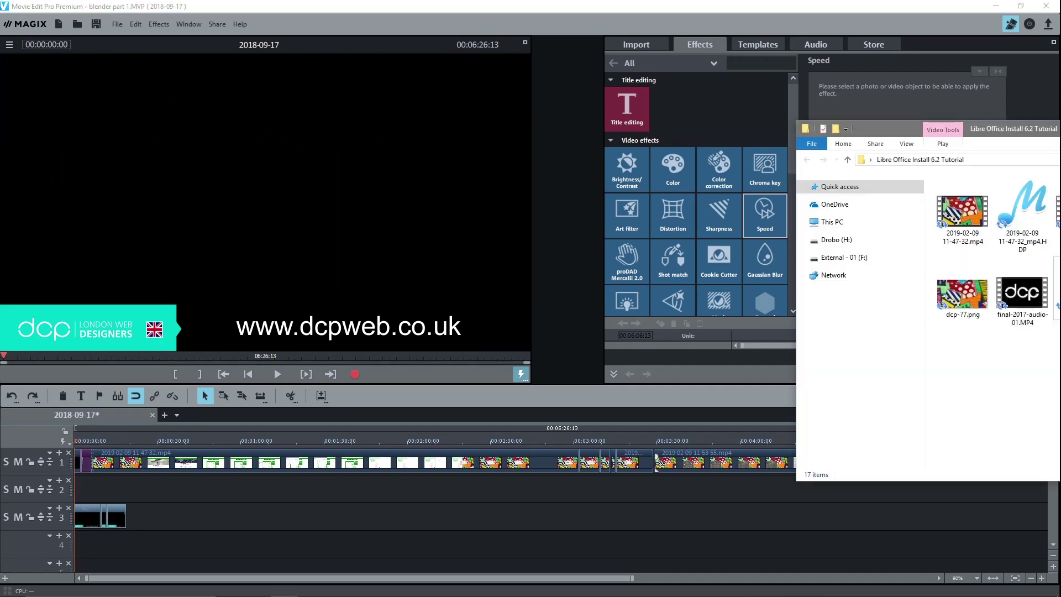
pyautogui.moveTo(797, 121); pyautogui.dragTo(486, 85)
pyautogui.moveTo(768, 275); pyautogui.dragTo(108, 543)
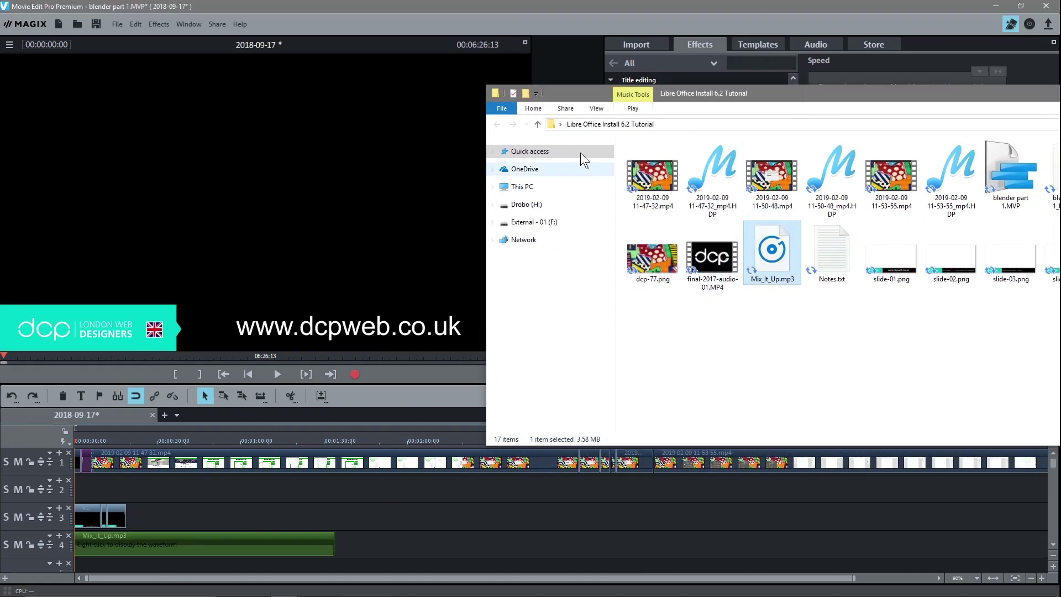
pyautogui.click(539, 7)
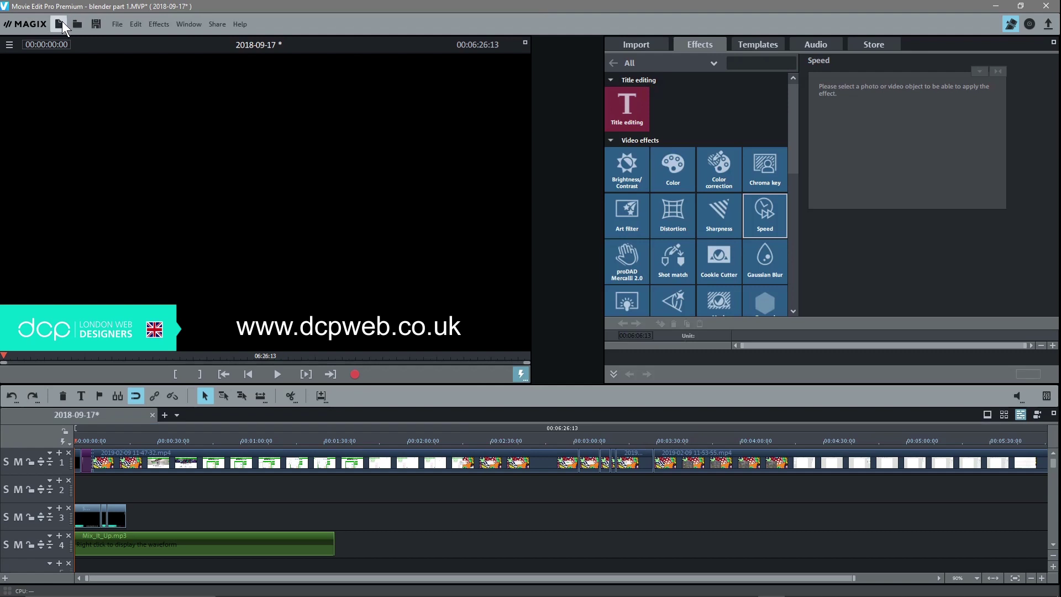
pyautogui.click(94, 24)
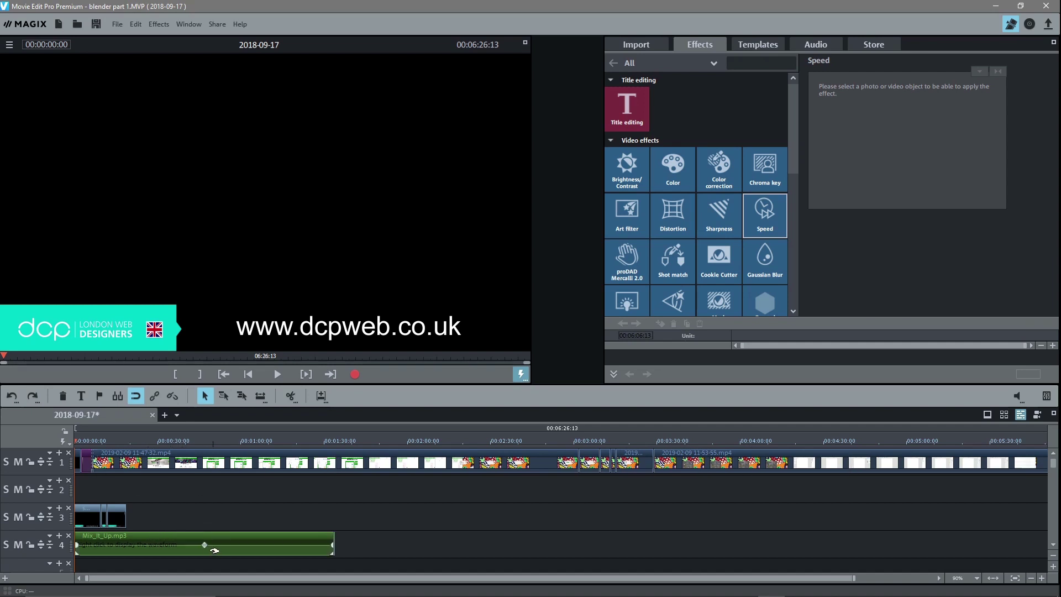
# Step: Lower the Mix_It_Up.mp3 clip volume to about -7.9 and preview the project from the start
pyautogui.moveTo(206, 549)
pyautogui.mouseDown()
pyautogui.moveTo(203, 486)
pyautogui.moveTo(203, 536)
pyautogui.mouseUp()
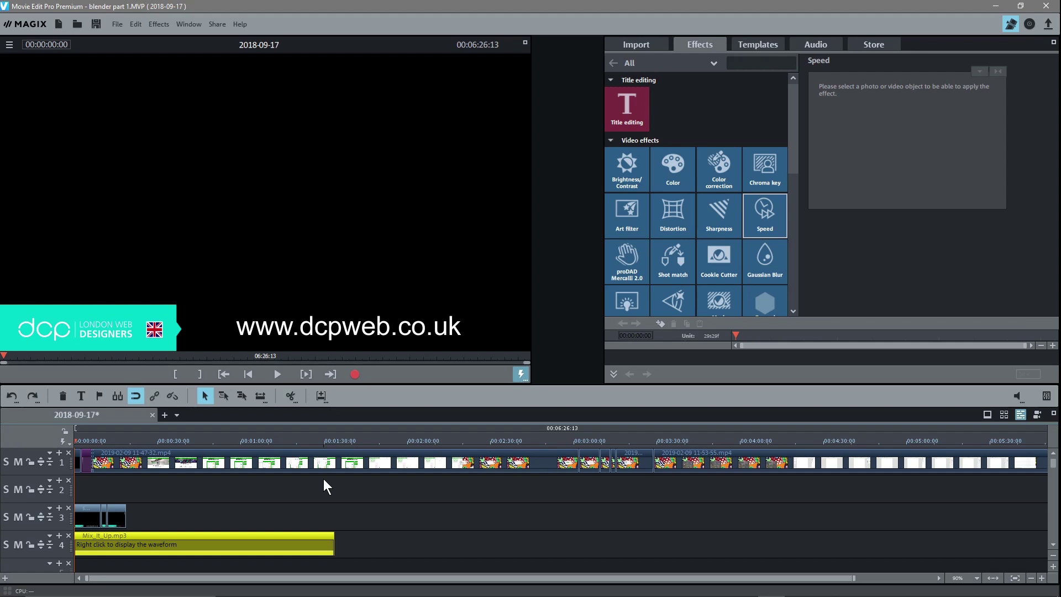
pyautogui.click(274, 370)
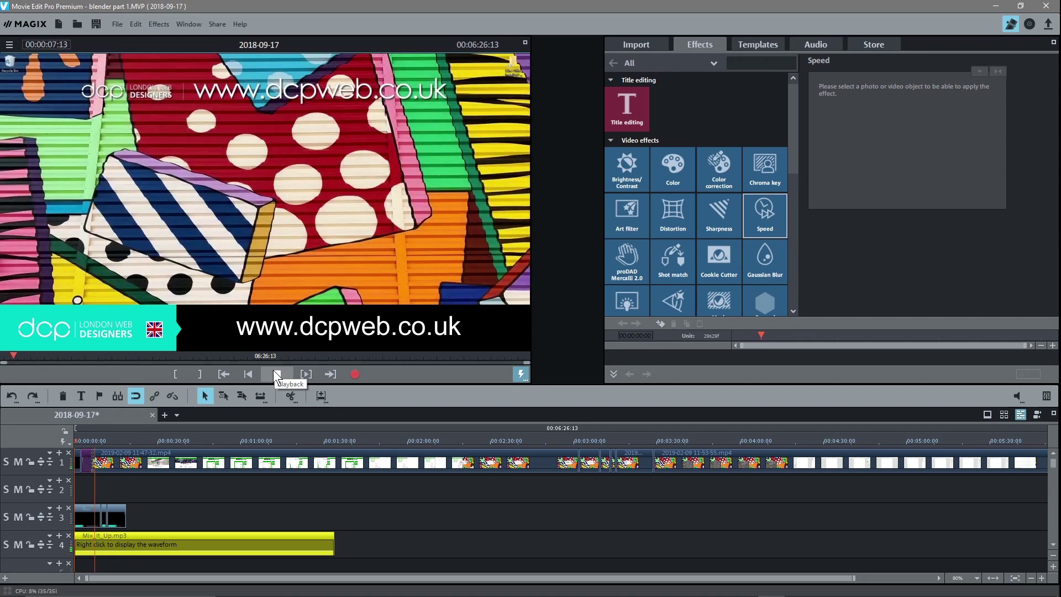
# Step: Stop playback and place the playhead at 00:00:30:07
pyautogui.click(275, 373)
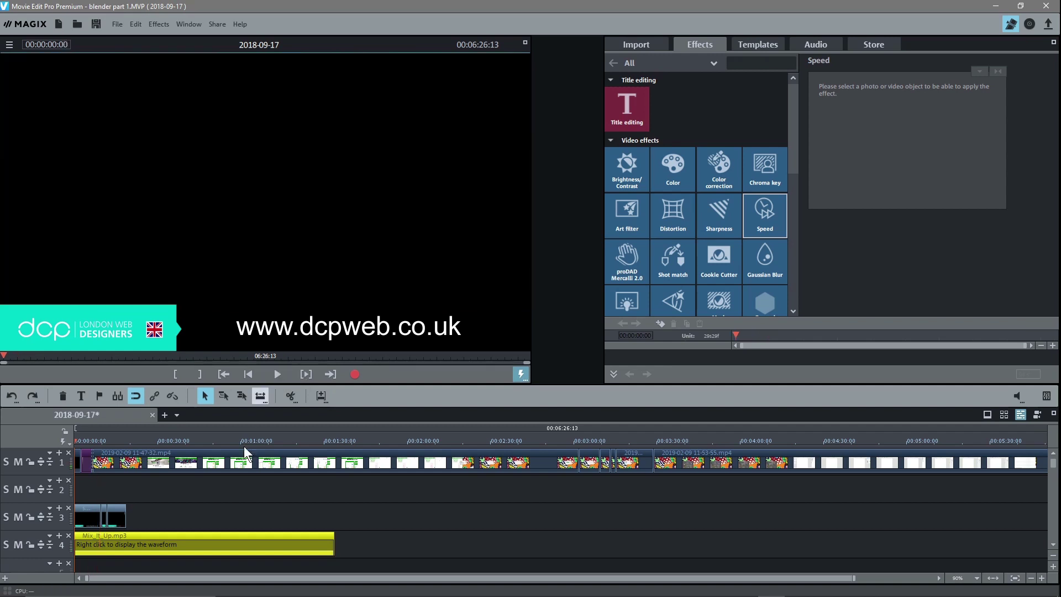
pyautogui.moveTo(94, 541)
pyautogui.click(158, 440)
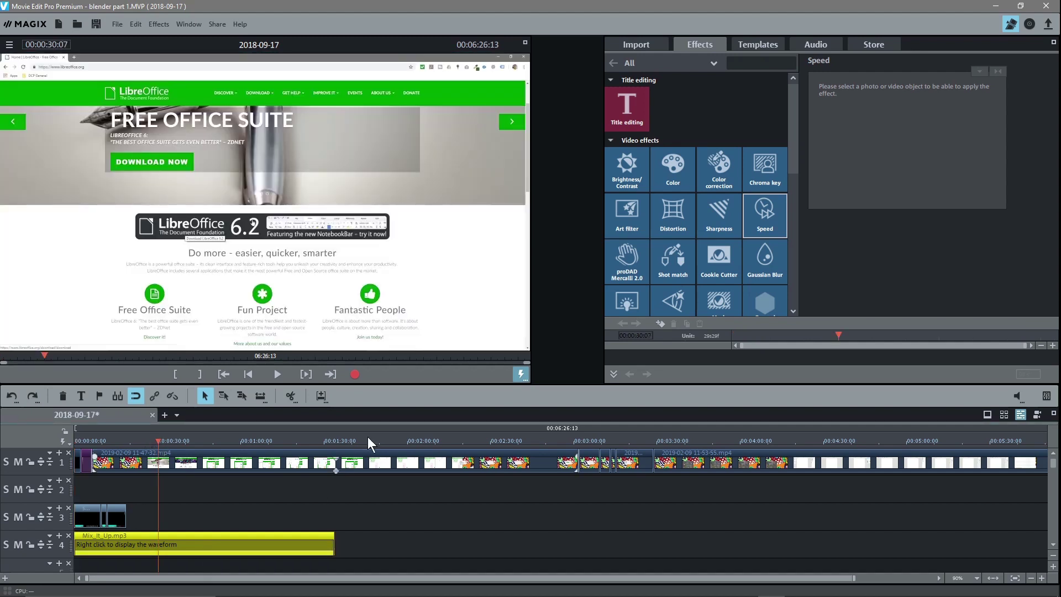
# Step: Split the music at 30 seconds, delete the first part, and move the rest to the project start
pyautogui.click(289, 395)
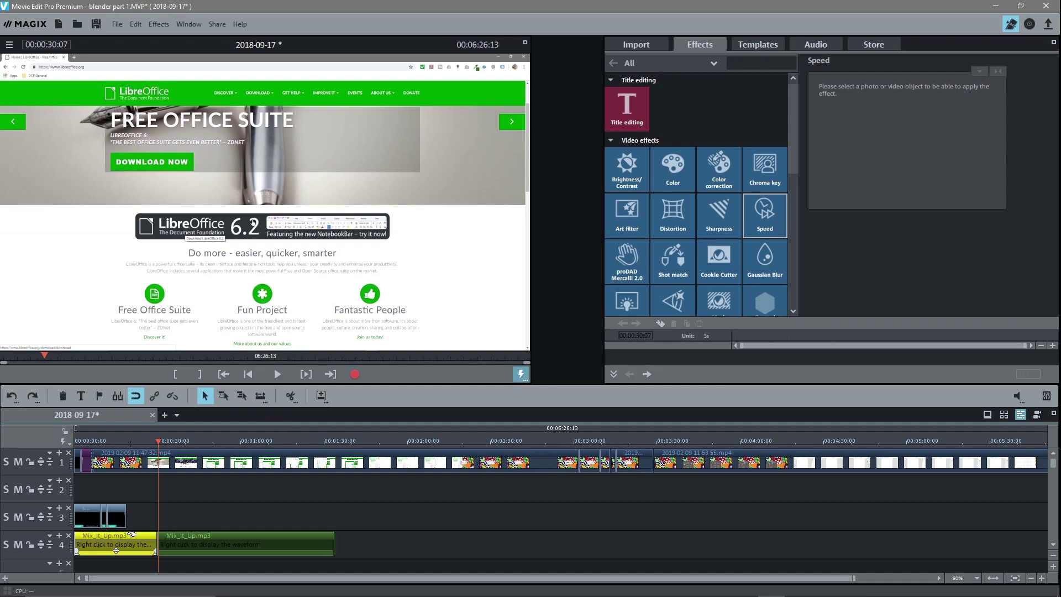
pyautogui.press('Delete')
pyautogui.moveTo(163, 547); pyautogui.dragTo(84, 549)
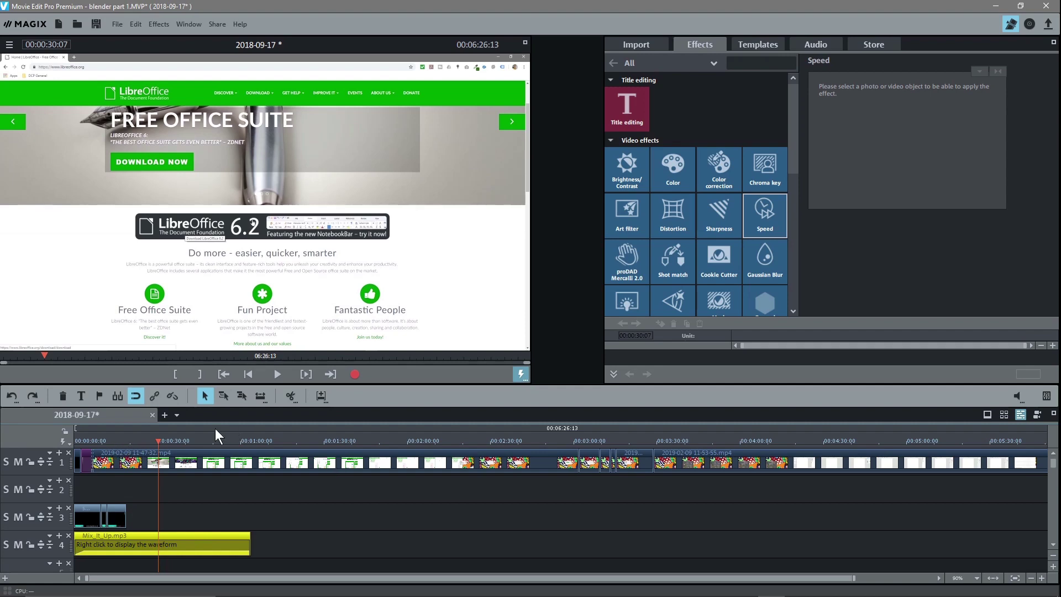
# Step: Split Mix_It_Up.mp3 at 00:00:12:00 and delete the trailing part
pyautogui.click(107, 447)
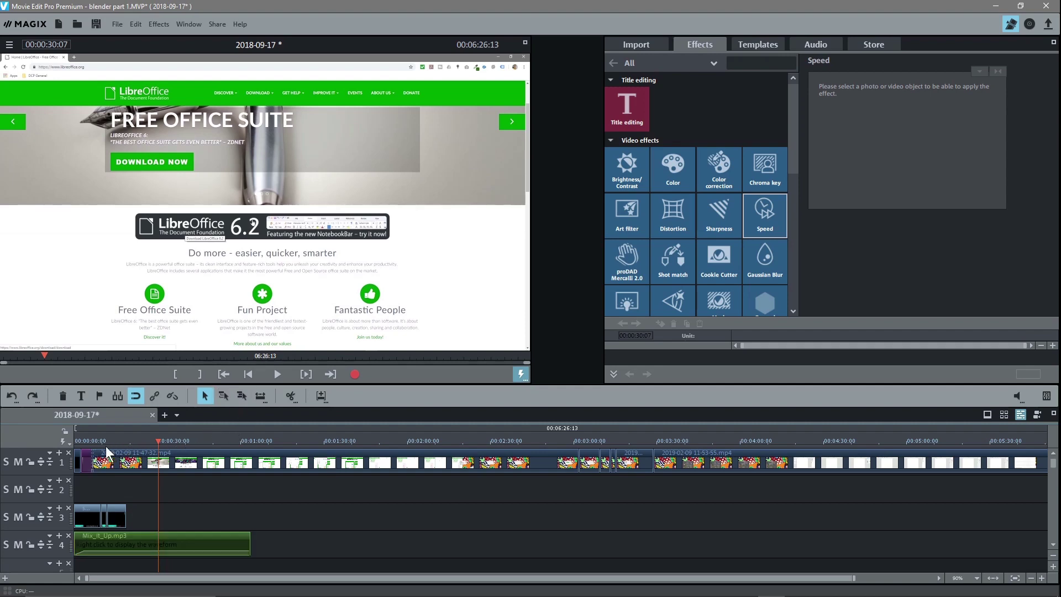
pyautogui.click(278, 374)
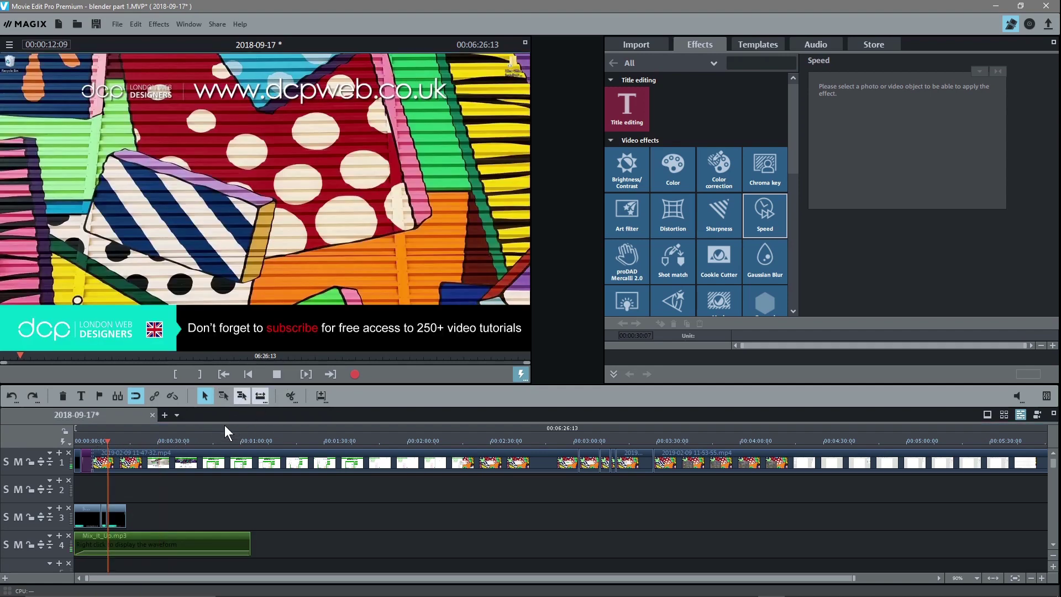
pyautogui.click(105, 441)
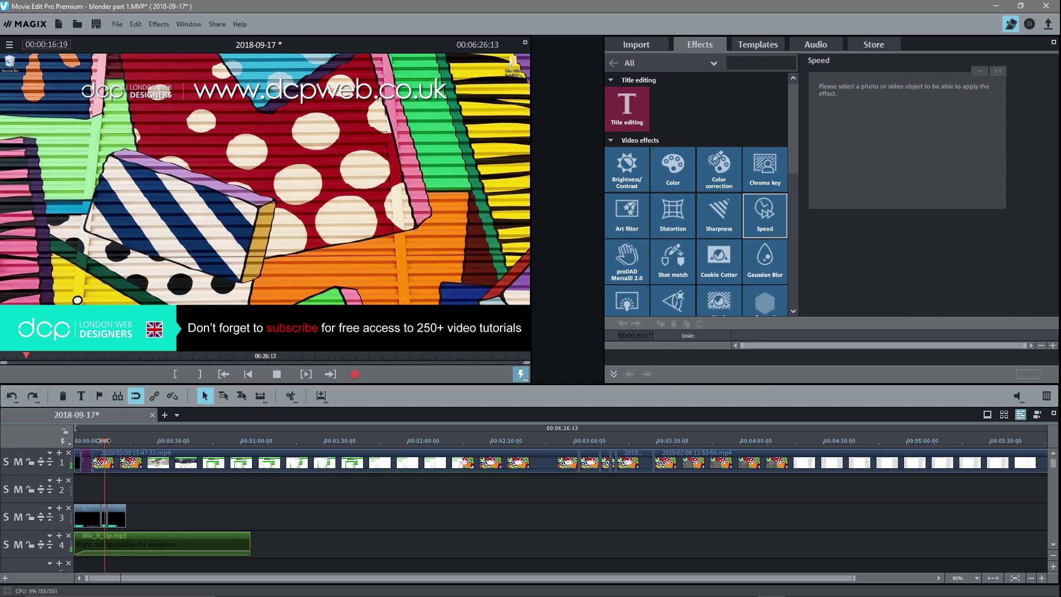
pyautogui.click(277, 374)
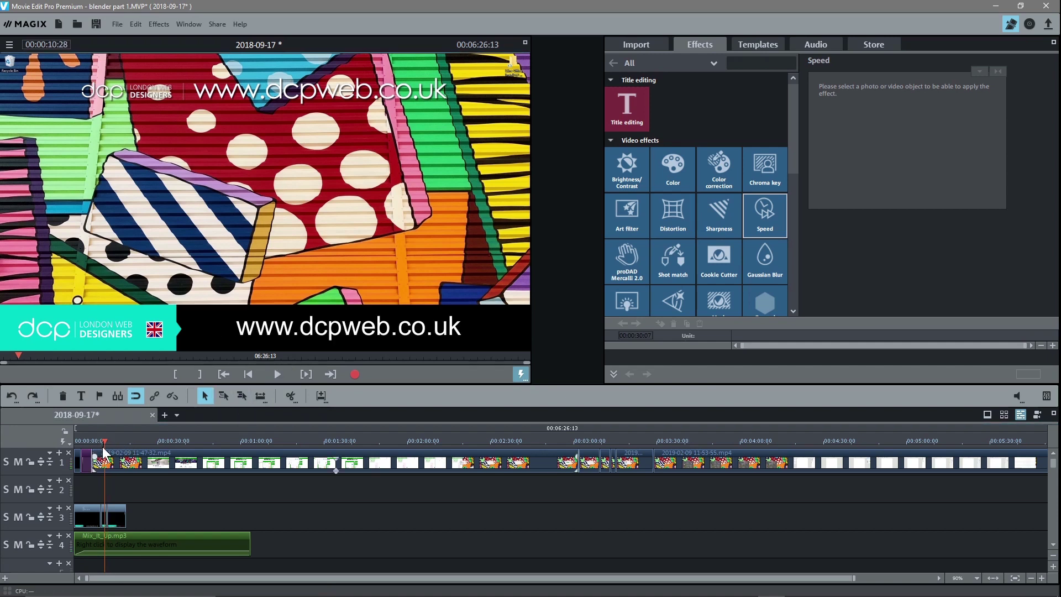
pyautogui.moveTo(120, 540)
pyautogui.moveTo(105, 441); pyautogui.dragTo(108, 442)
pyautogui.click(176, 543)
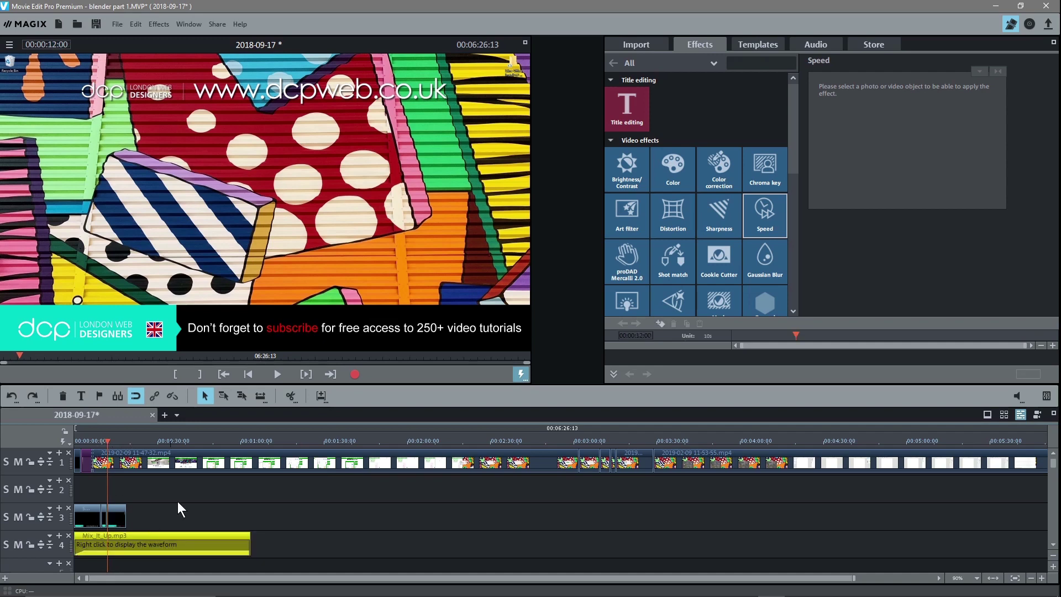
pyautogui.click(290, 396)
pyautogui.moveTo(177, 543); pyautogui.dragTo(376, 533)
pyautogui.press('Delete')
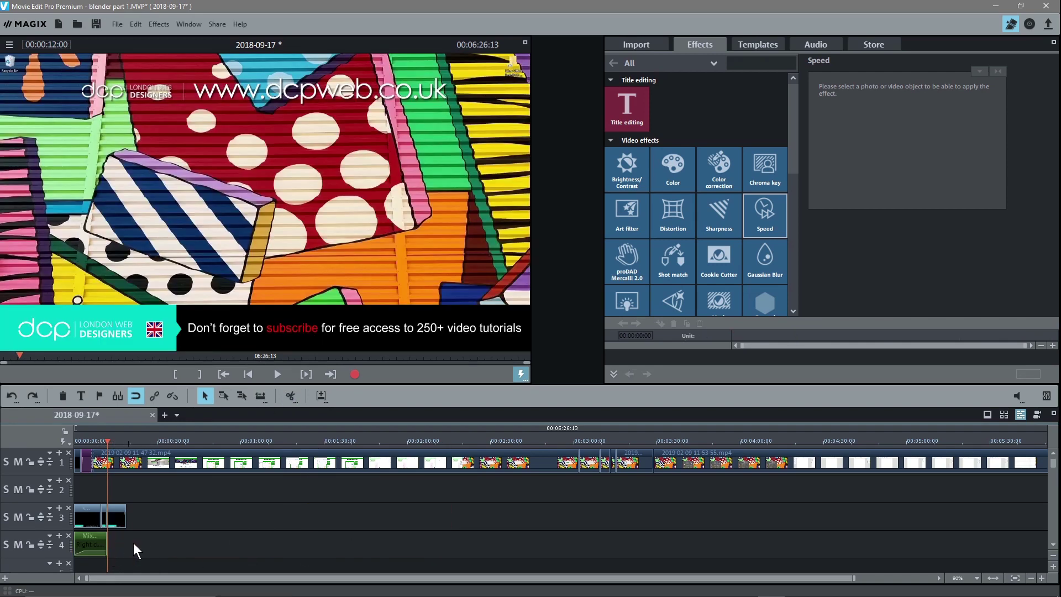
pyautogui.scroll(5, 240, 513)
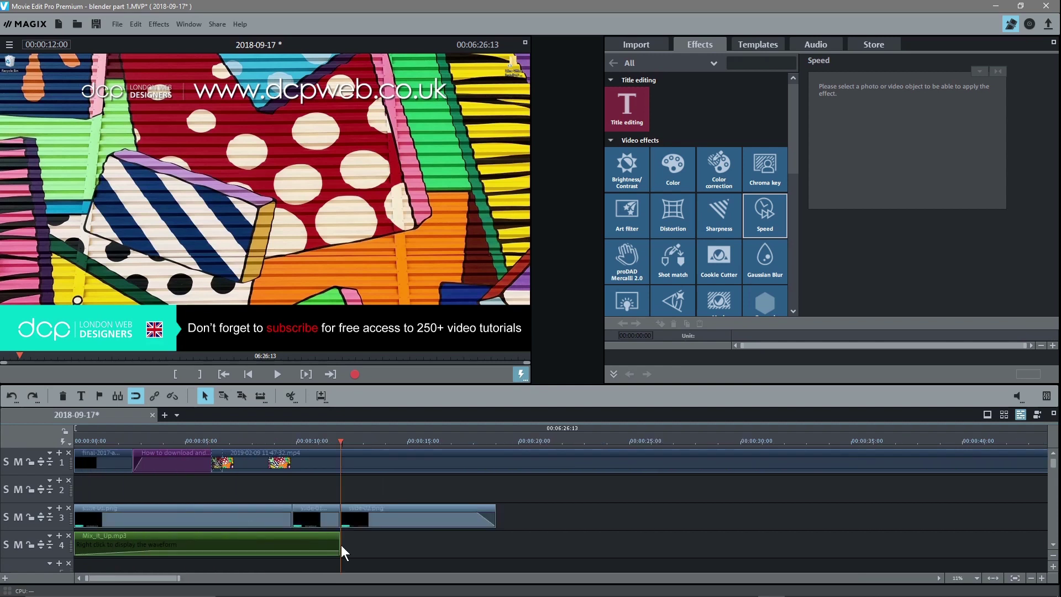
# Step: Preview the 12-second Mix_It_Up.mp3 intro music from about 4 seconds, then save the project
pyautogui.click(336, 549)
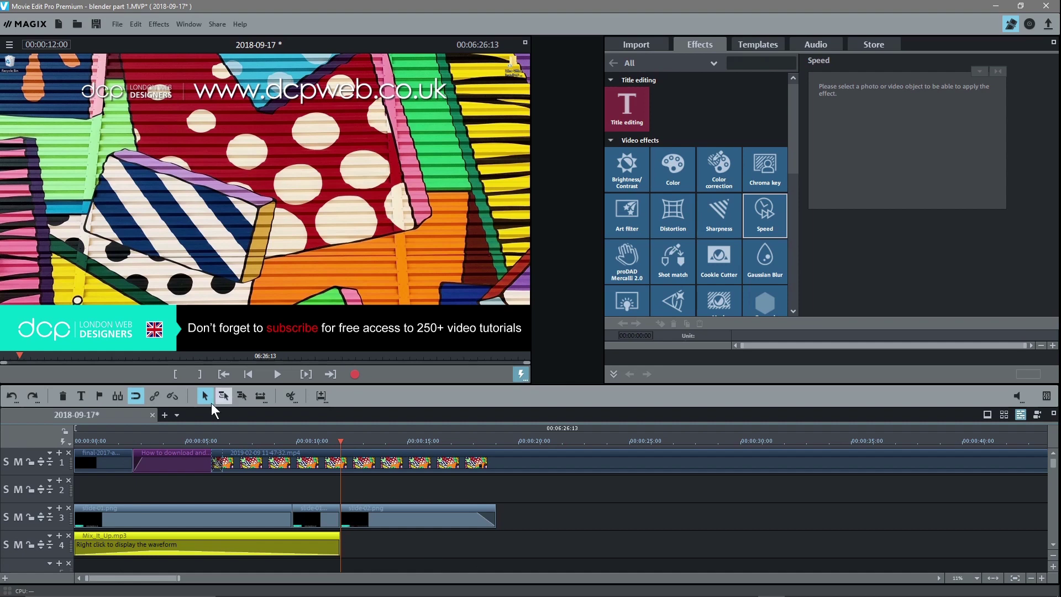
pyautogui.click(168, 442)
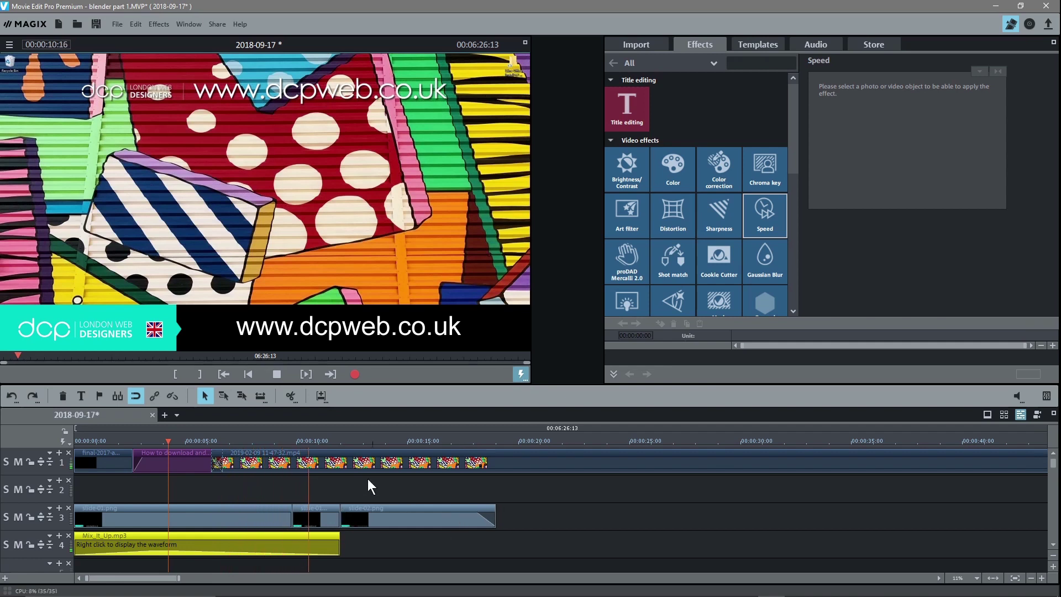
pyautogui.click(277, 375)
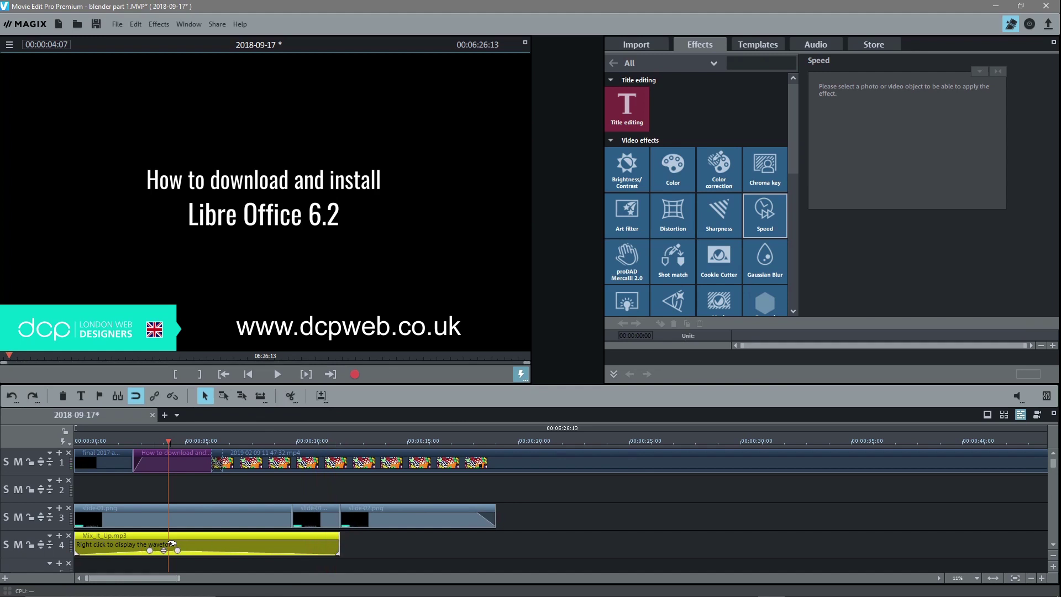
pyautogui.click(96, 28)
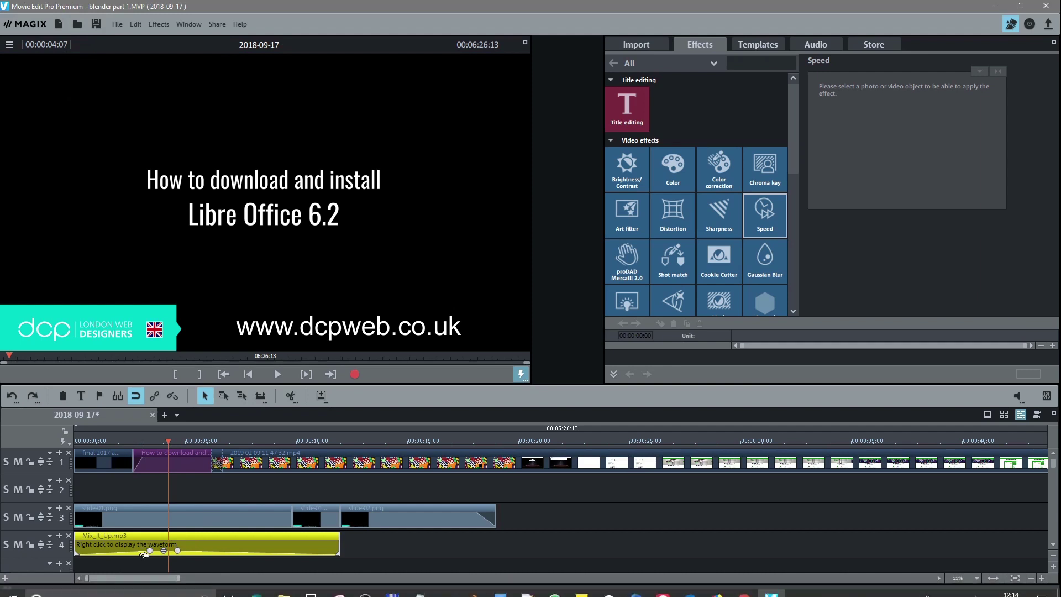
pyautogui.moveTo(157, 578); pyautogui.dragTo(955, 586)
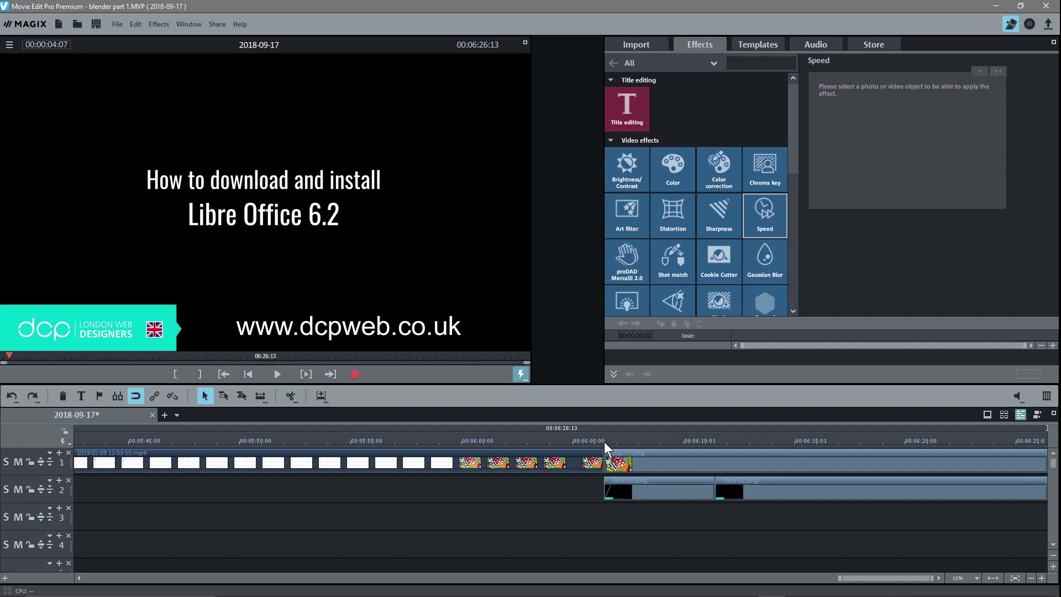
# Step: Check the dcp-77.png photo length, cancelling to keep its original duration
pyautogui.click(706, 462)
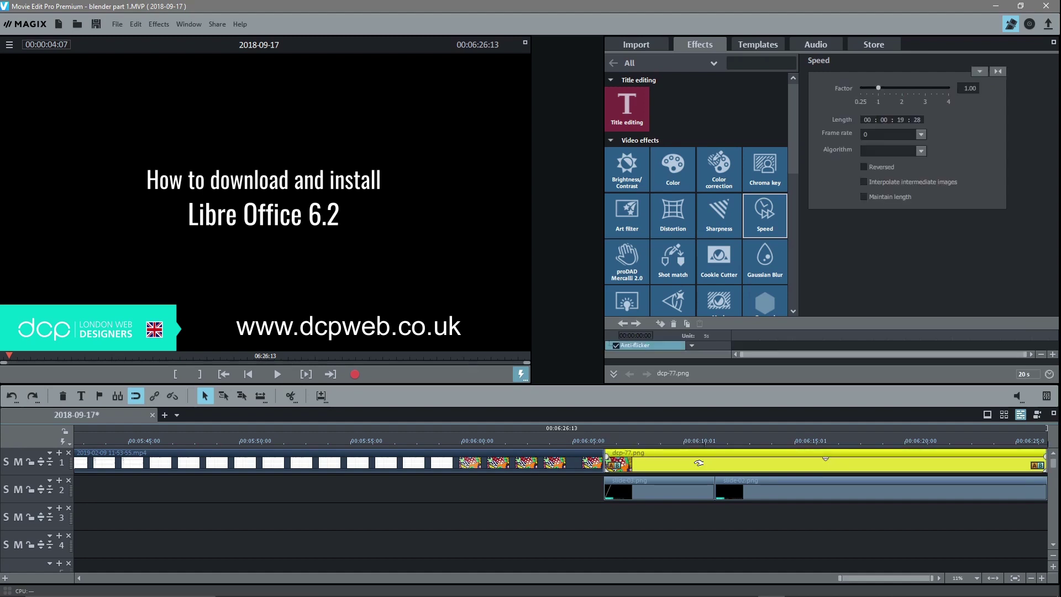
pyautogui.rightClick(742, 465)
pyautogui.moveTo(802, 242)
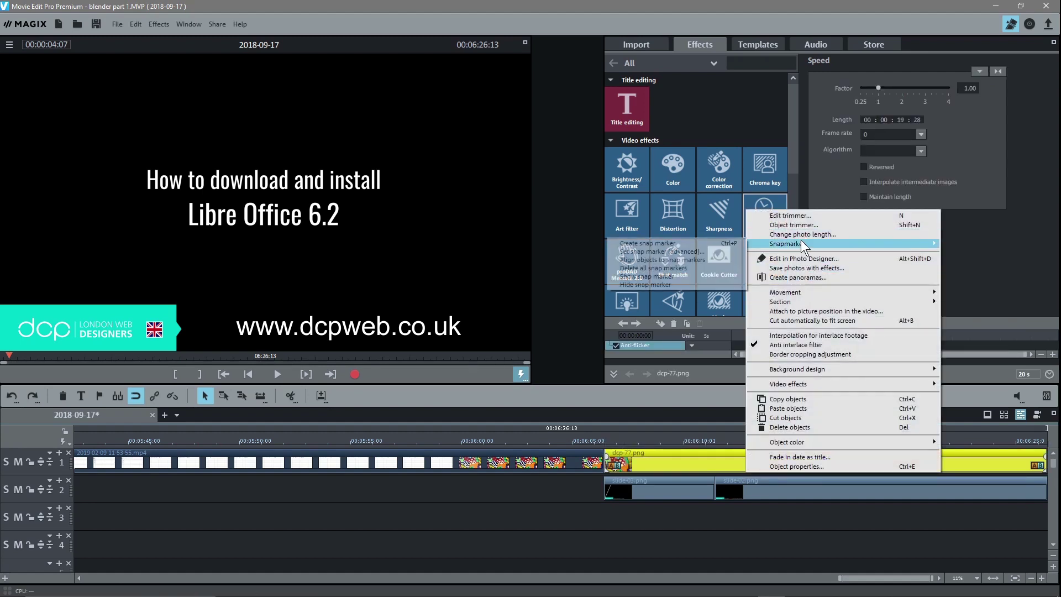
pyautogui.click(802, 234)
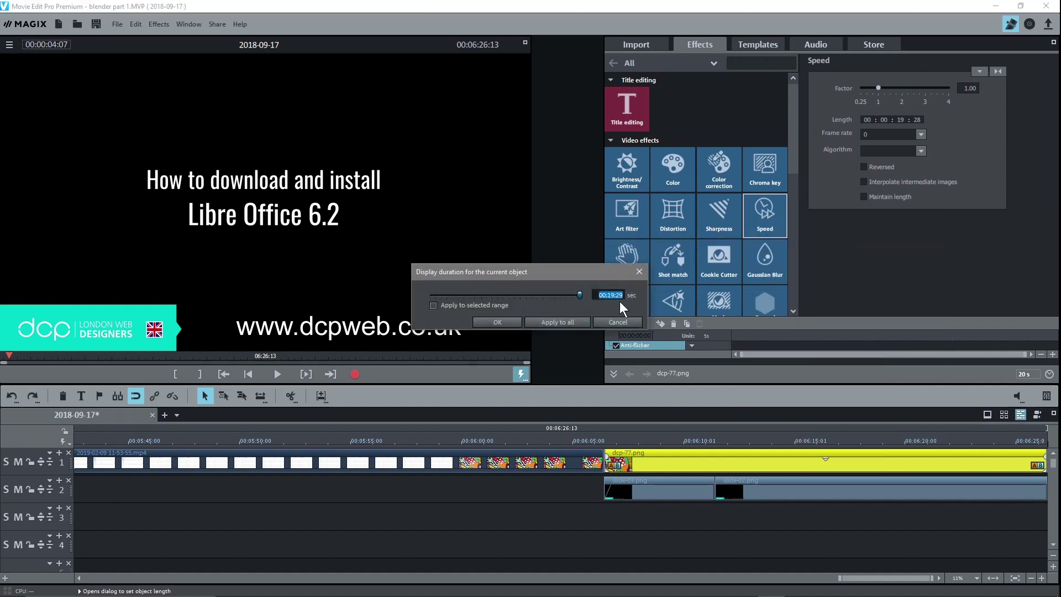
pyautogui.click(618, 321)
# Step: Scrub through the outro from 00:06:08:02, then switch to the tutorial folder in File Explorer
pyautogui.moveTo(595, 437); pyautogui.dragTo(923, 409)
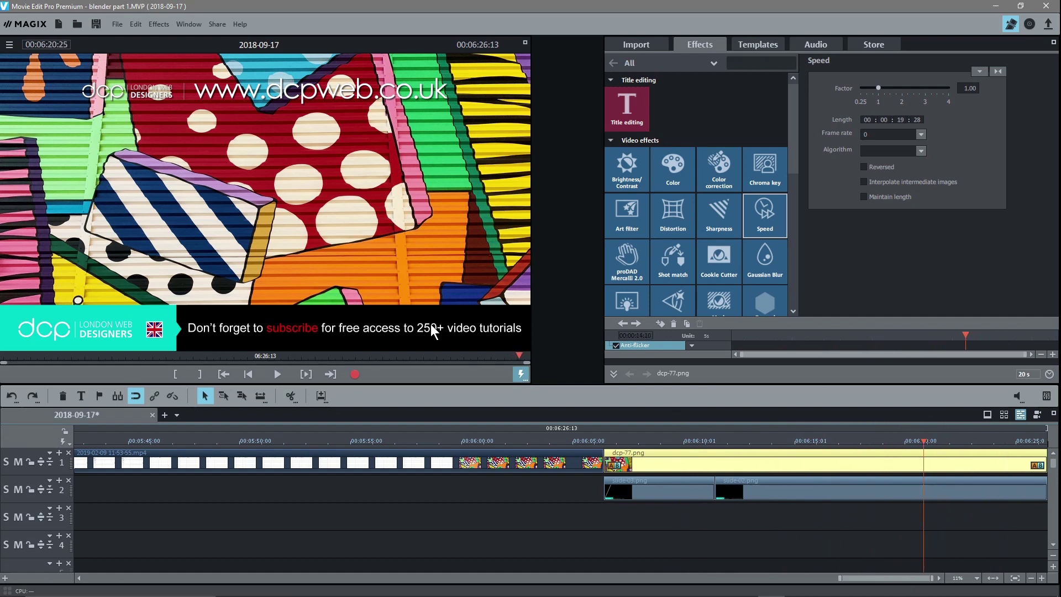
pyautogui.moveTo(920, 441); pyautogui.dragTo(586, 424)
pyautogui.hotkey('alt', 'Tab')
# Step: Place Mix_It_Up.mp3 on track 3 under the outro at volume -9.4 with a fade-in
pyautogui.click(773, 252)
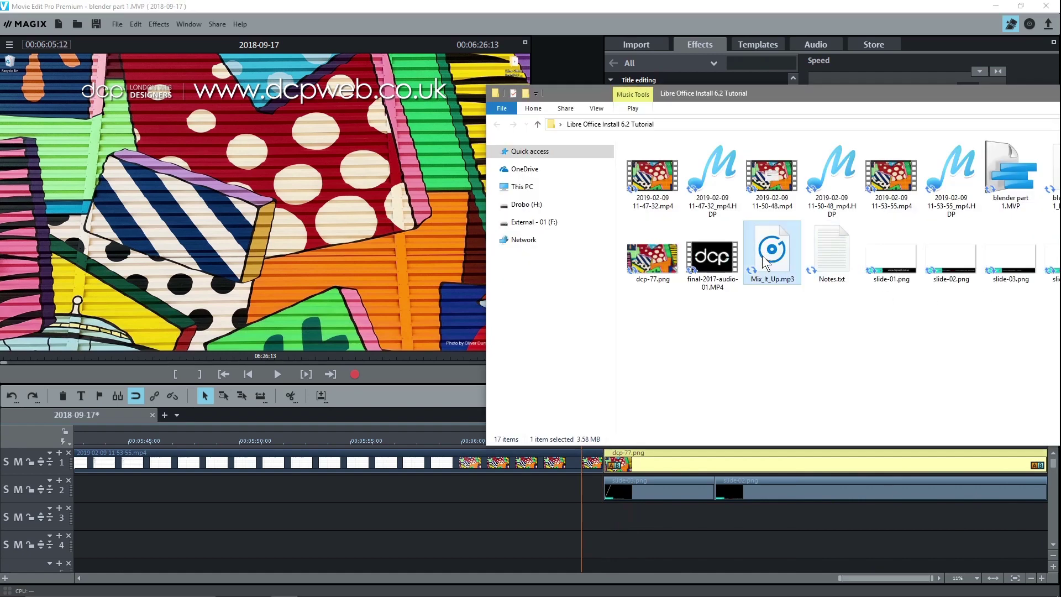
pyautogui.moveTo(772, 251); pyautogui.dragTo(628, 519)
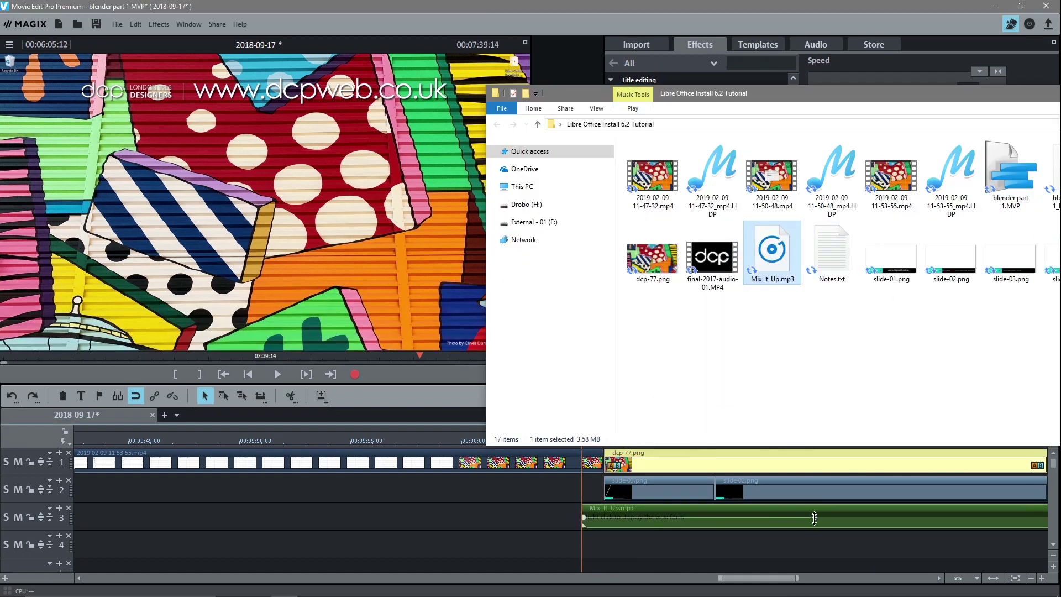
pyautogui.moveTo(815, 518); pyautogui.dragTo(814, 540)
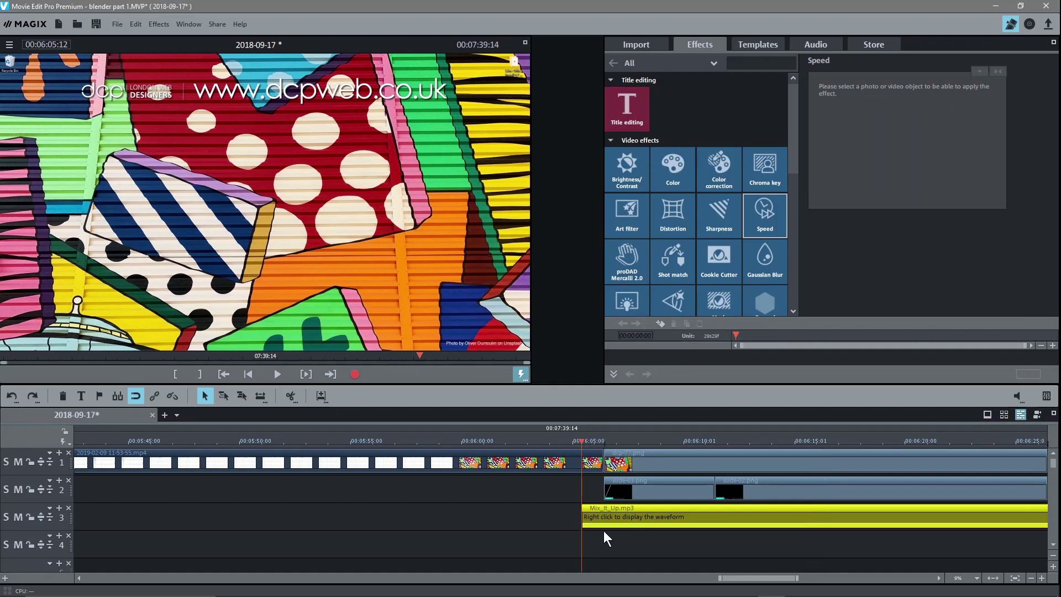
pyautogui.moveTo(584, 523); pyautogui.dragTo(638, 523)
# Step: Shift the music clip slightly earlier and play back the outro with the music
pyautogui.click(276, 375)
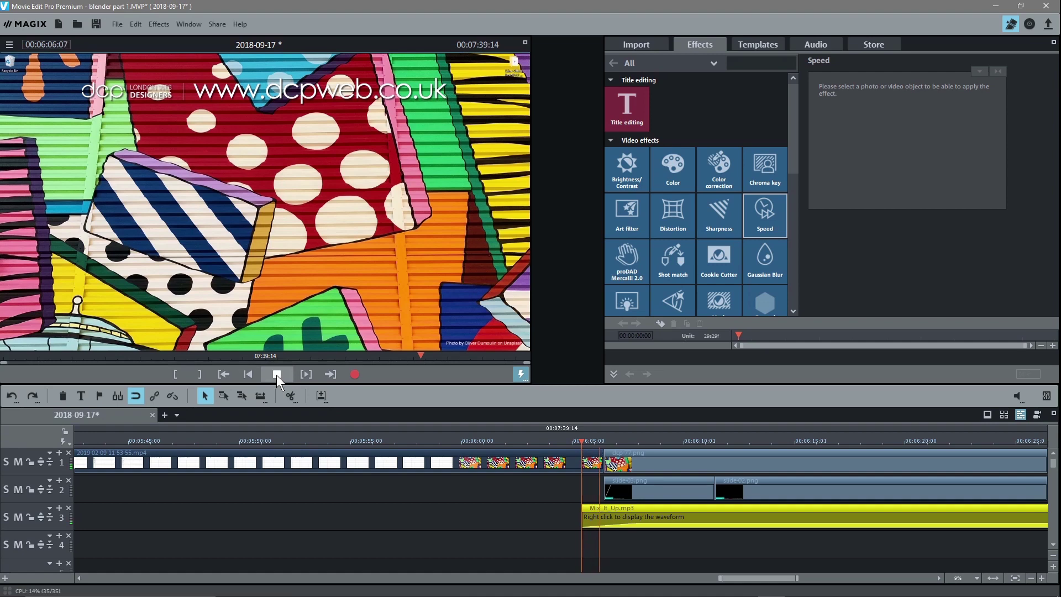
pyautogui.moveTo(622, 511); pyautogui.dragTo(592, 511)
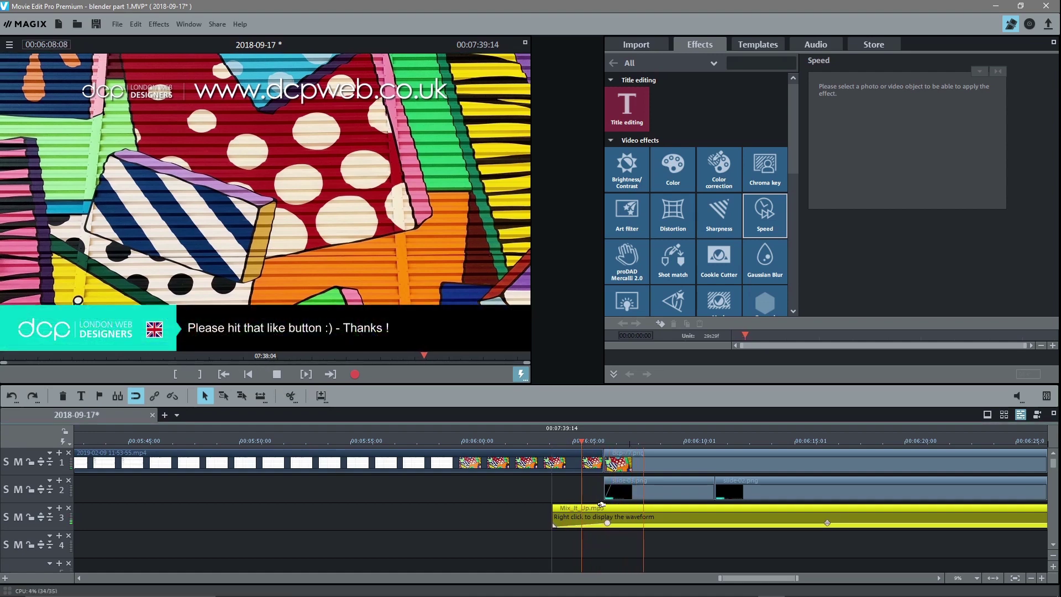
pyautogui.click(542, 445)
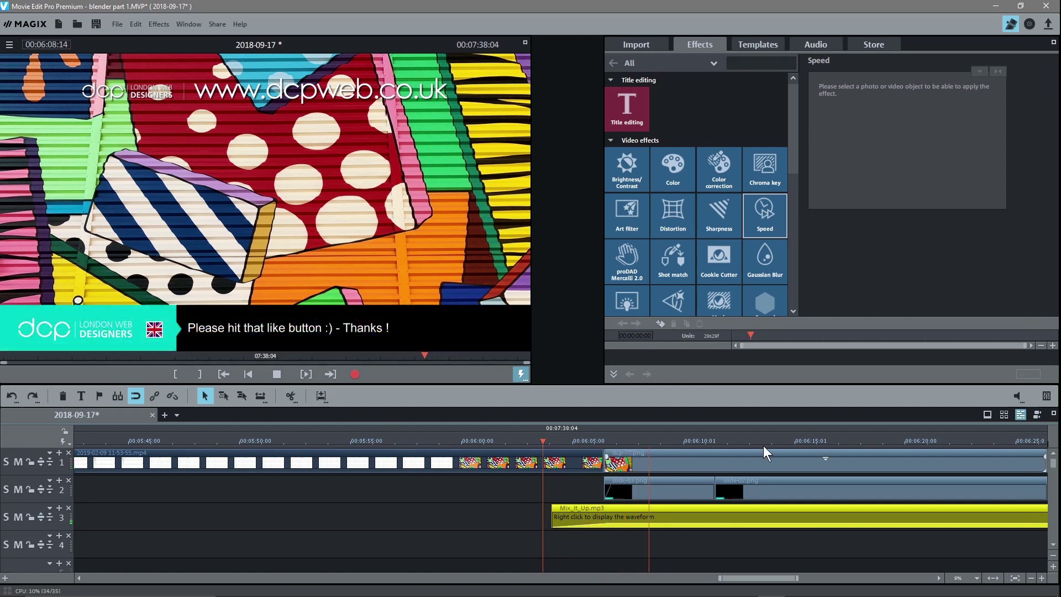
pyautogui.click(794, 443)
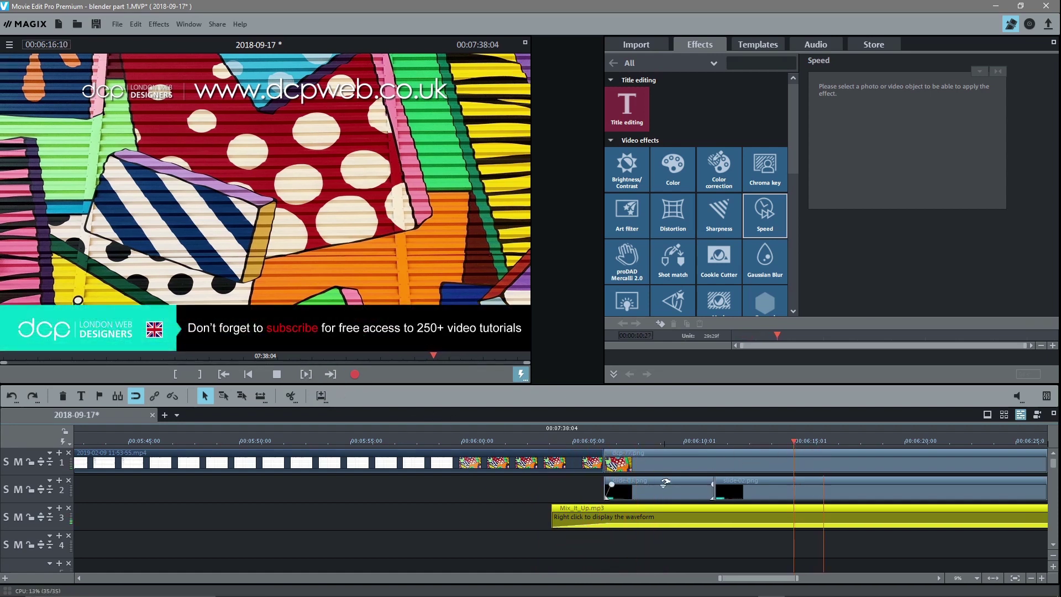
pyautogui.moveTo(741, 576); pyautogui.dragTo(767, 579)
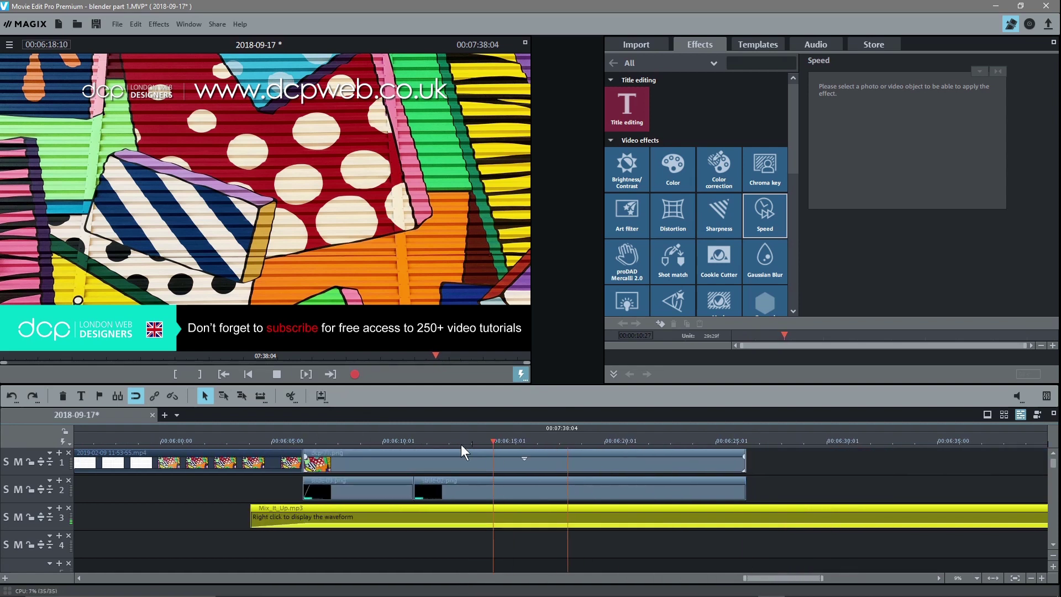
pyautogui.click(282, 375)
# Step: Cut the music at the video's end, 00:06:26:13, delete the excess, and add a fade-out
pyautogui.click(748, 440)
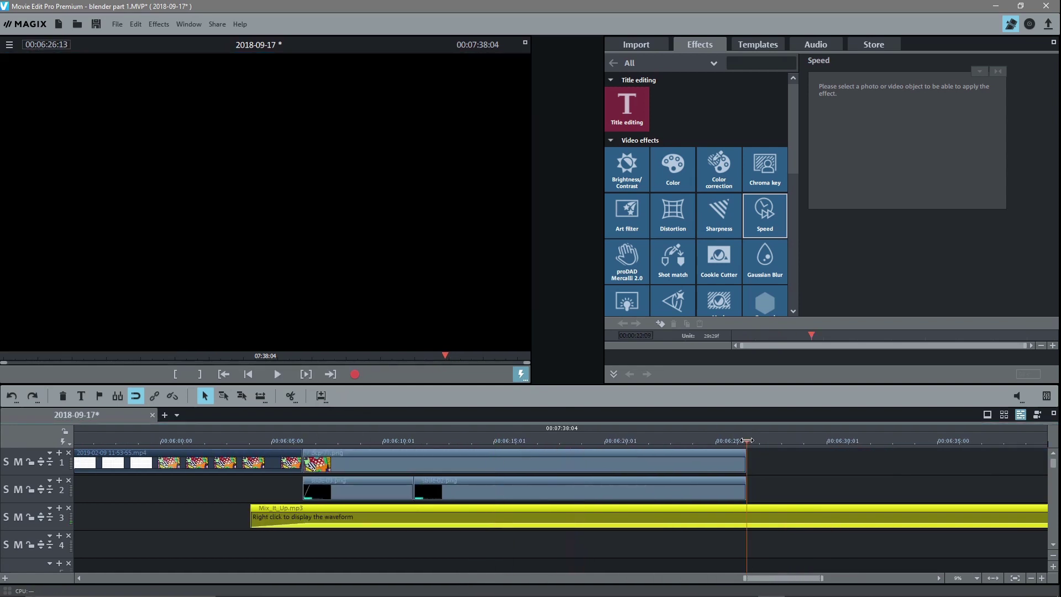
pyautogui.click(291, 392)
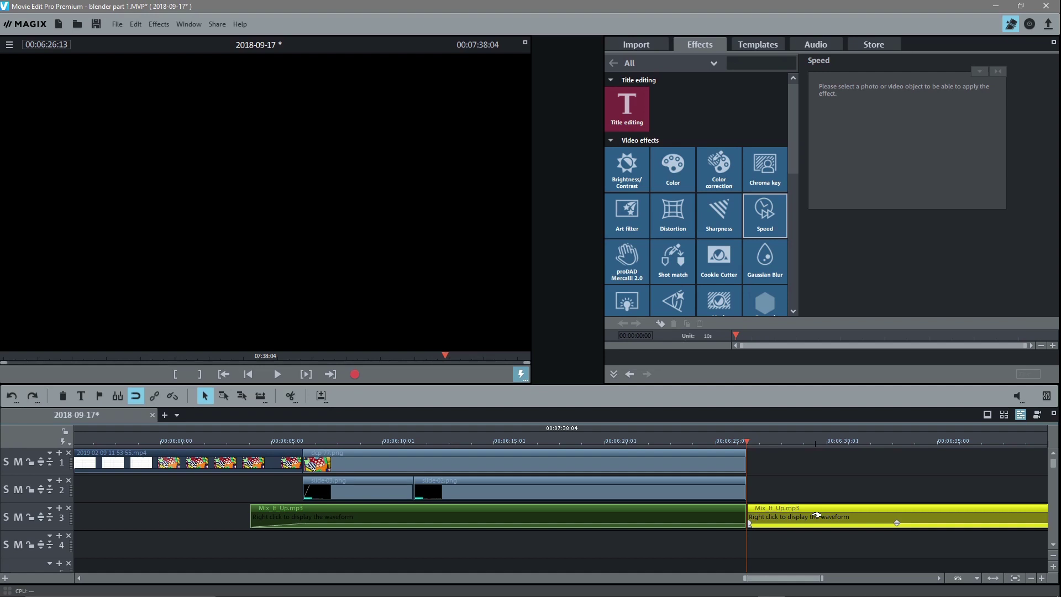
pyautogui.press('Delete')
pyautogui.moveTo(744, 523); pyautogui.dragTo(556, 523)
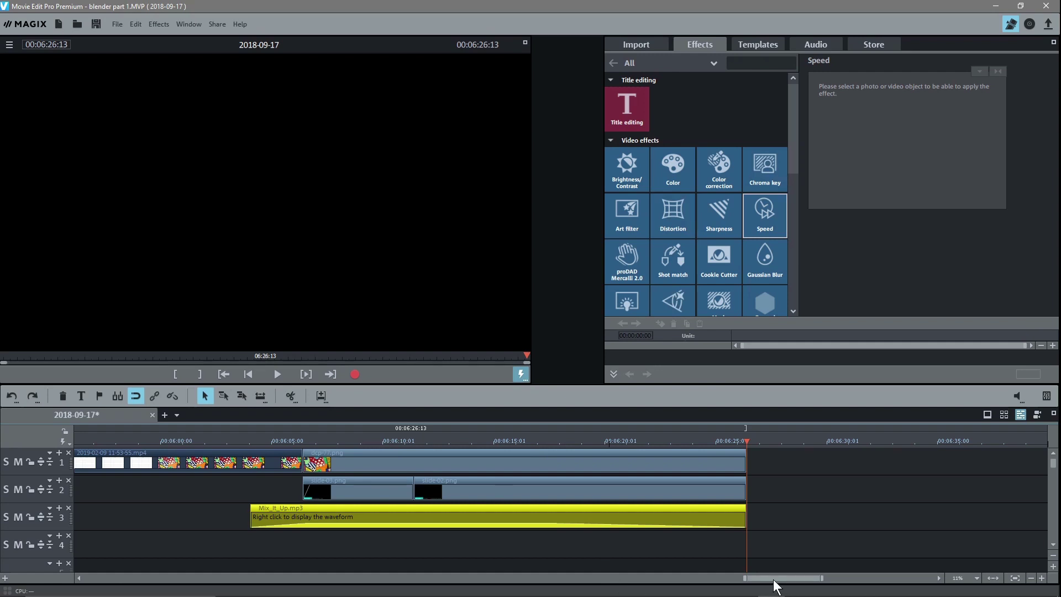
# Step: Minimize the MAGIX Movie Edit Pro Premium window
pyautogui.moveTo(774, 580); pyautogui.dragTo(115, 579)
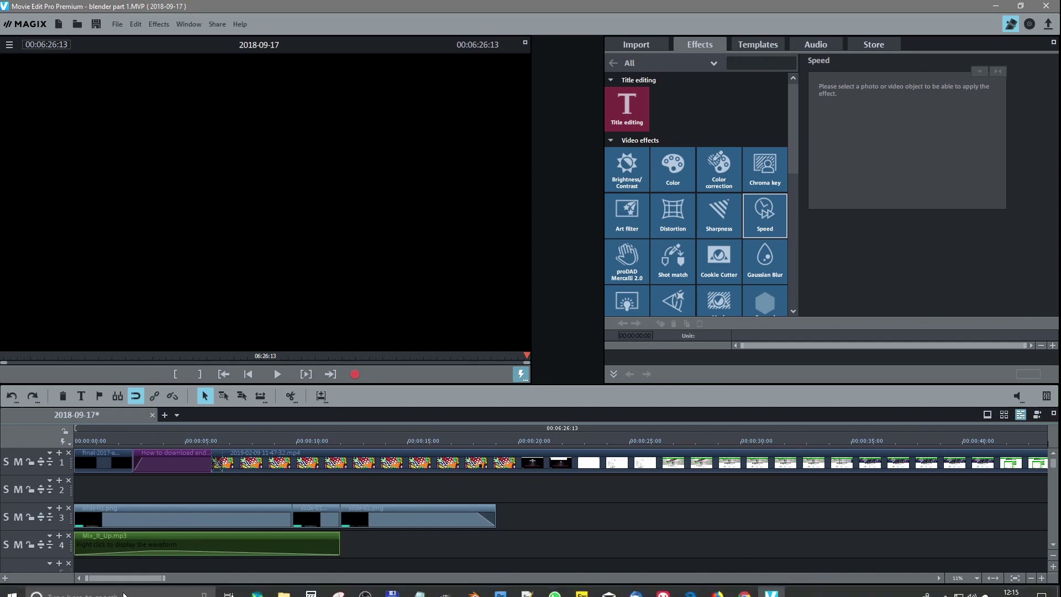
pyautogui.moveTo(230, 548)
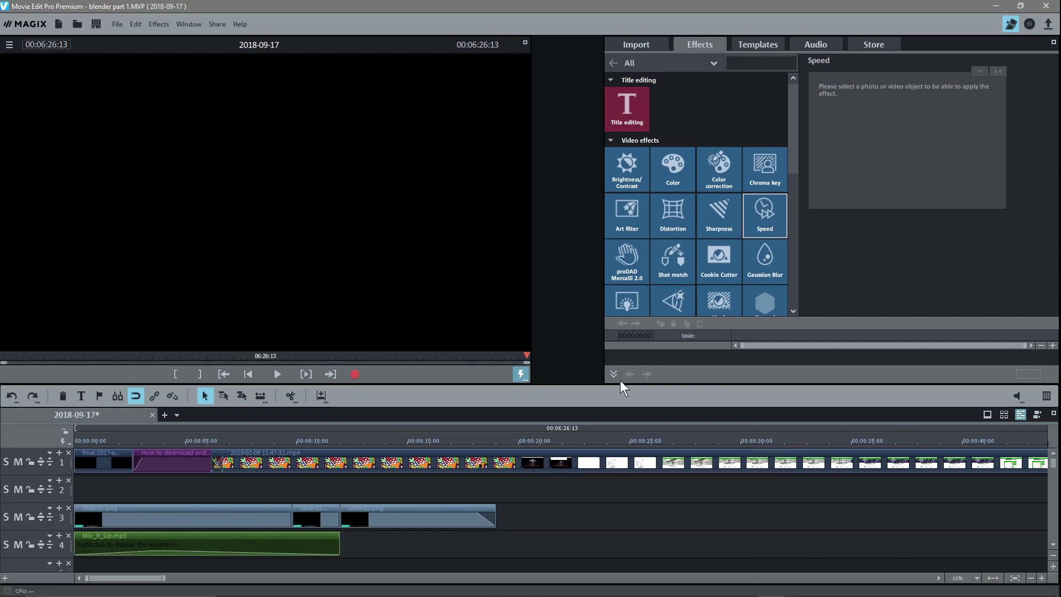
pyautogui.click(994, 5)
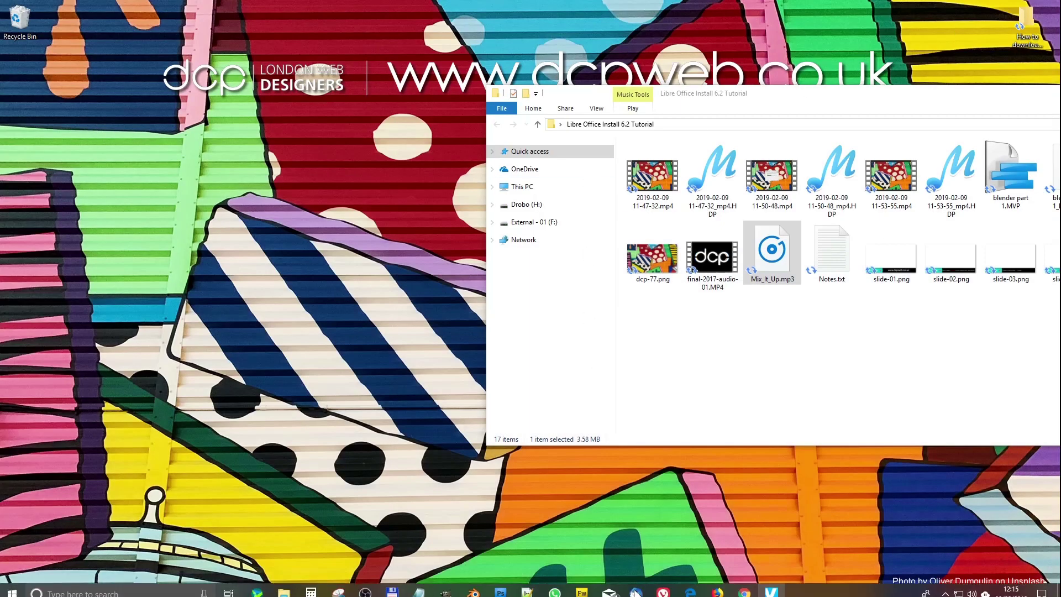
# Step: Browse the Audio Library's Free music genres and track list, then go to Sound effects
pyautogui.click(746, 587)
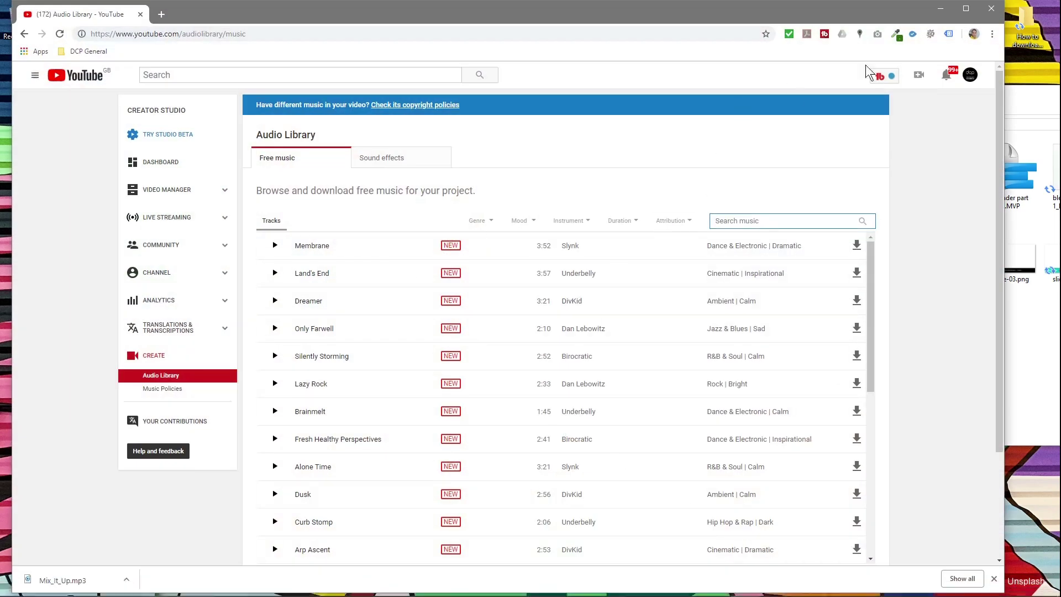
pyautogui.click(501, 216)
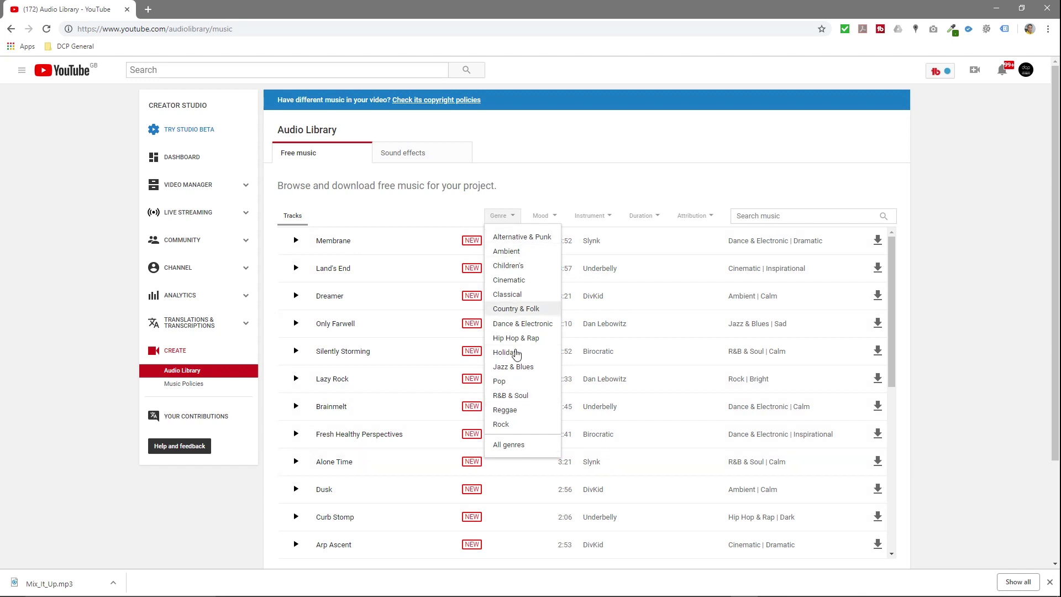
pyautogui.click(559, 163)
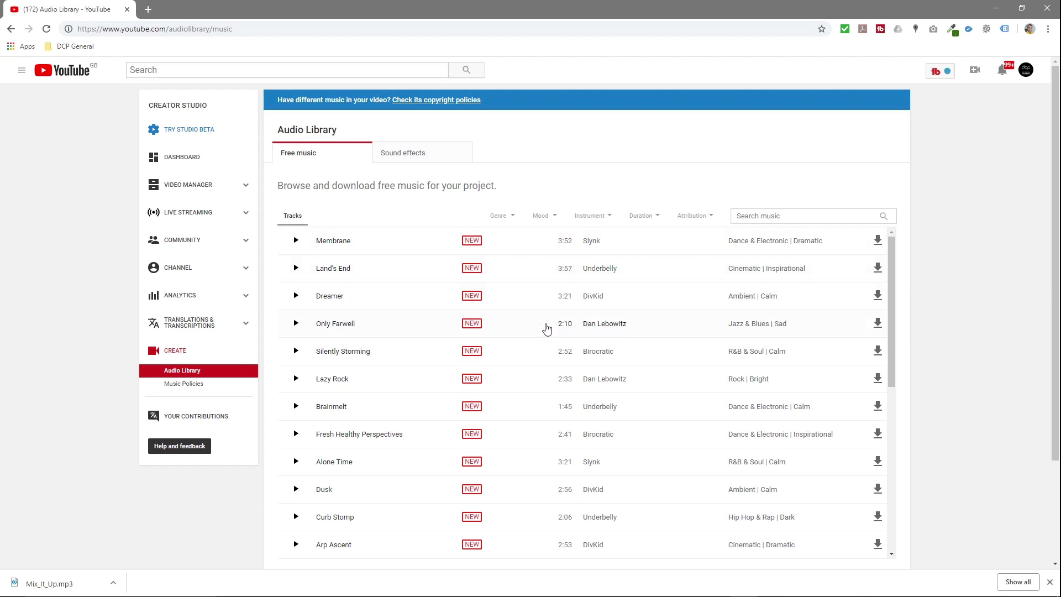
pyautogui.scroll(-5, 549, 326)
pyautogui.scroll(6, 547, 327)
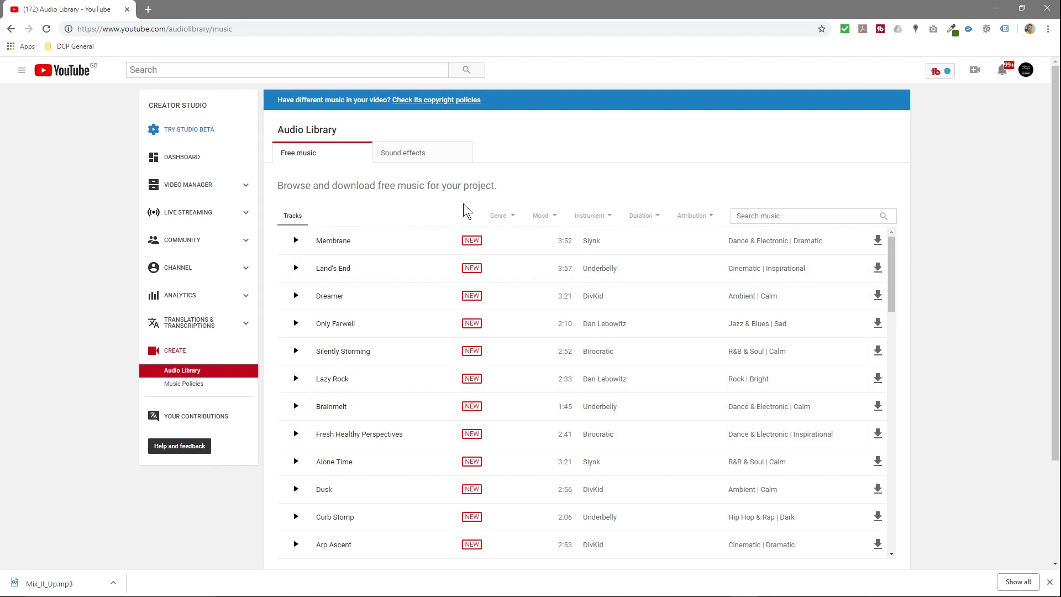
pyautogui.click(409, 154)
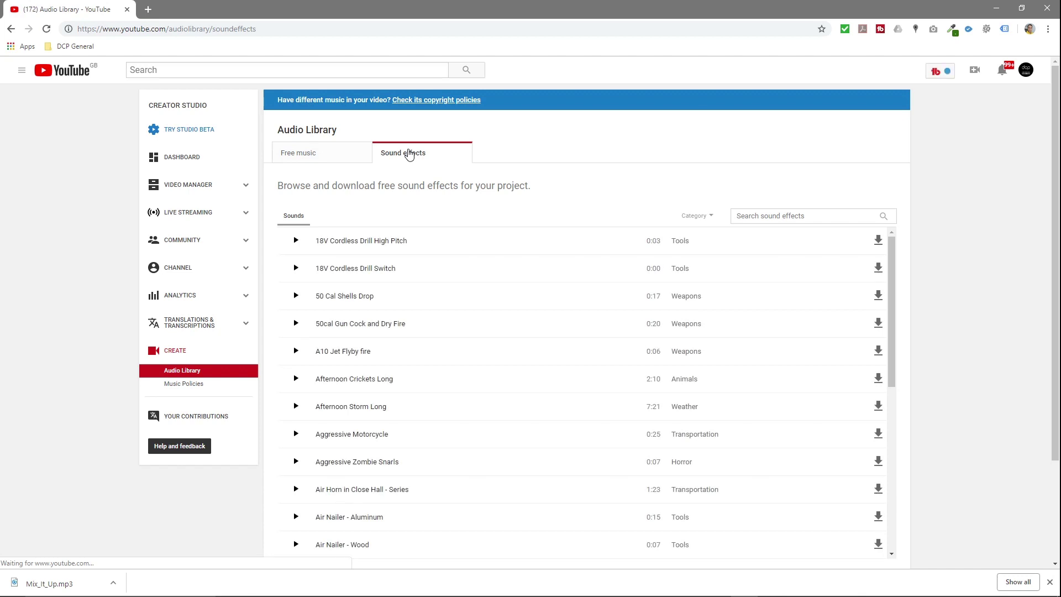
# Step: Browse the sound effects list and categories, return to Free music, and minimize Chrome
pyautogui.scroll(-7, 475, 384)
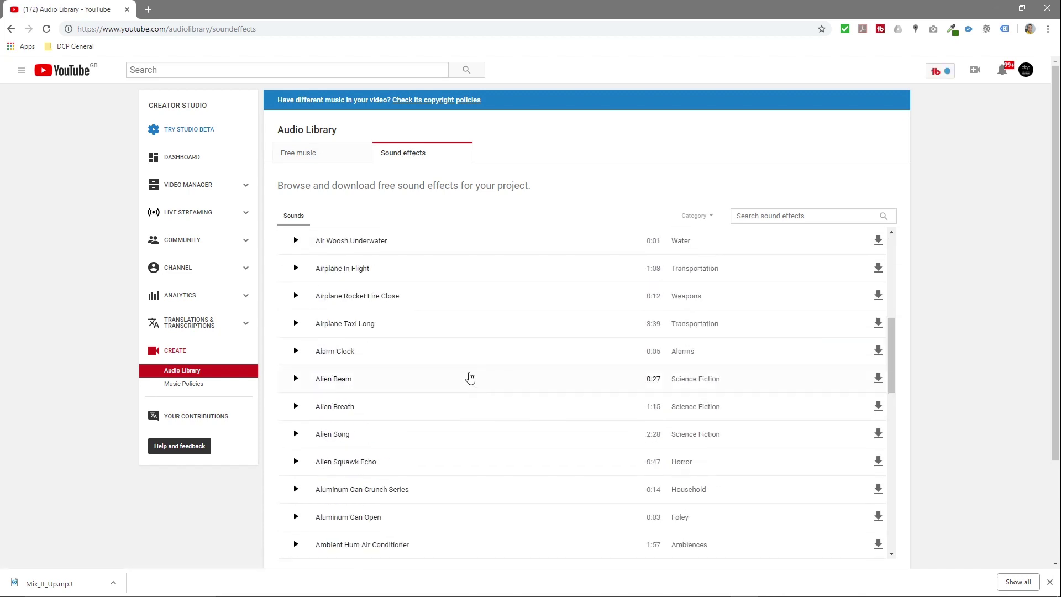
pyautogui.scroll(-12, 470, 377)
pyautogui.scroll(20, 464, 362)
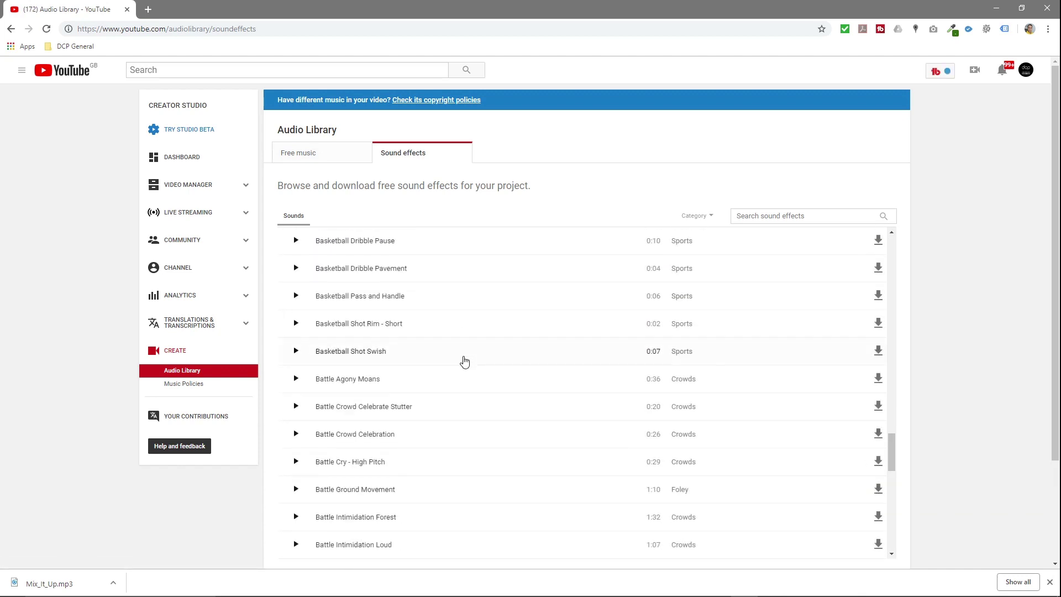
pyautogui.scroll(3, 462, 361)
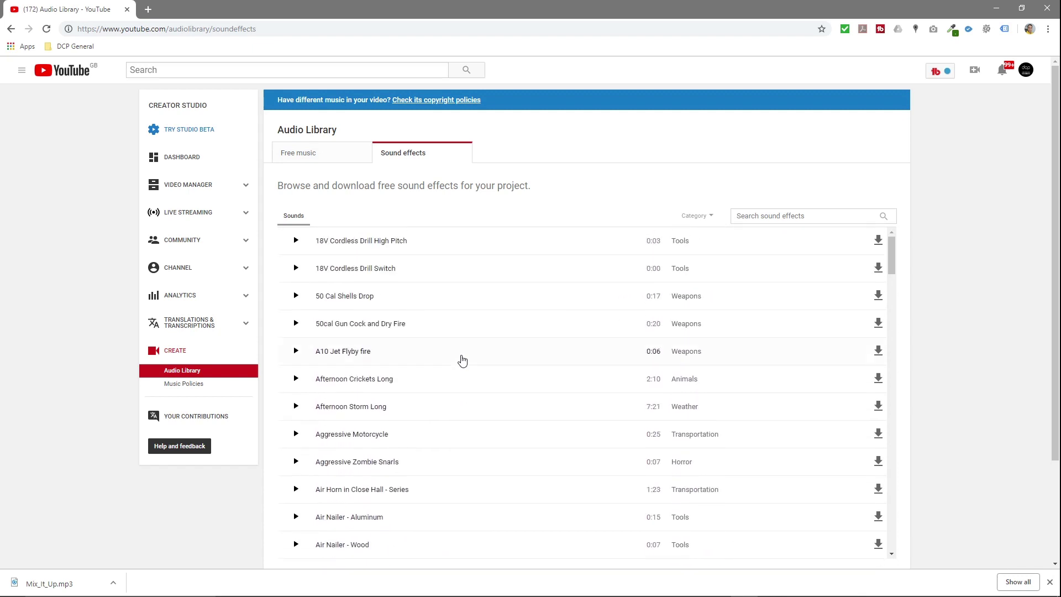
pyautogui.click(698, 216)
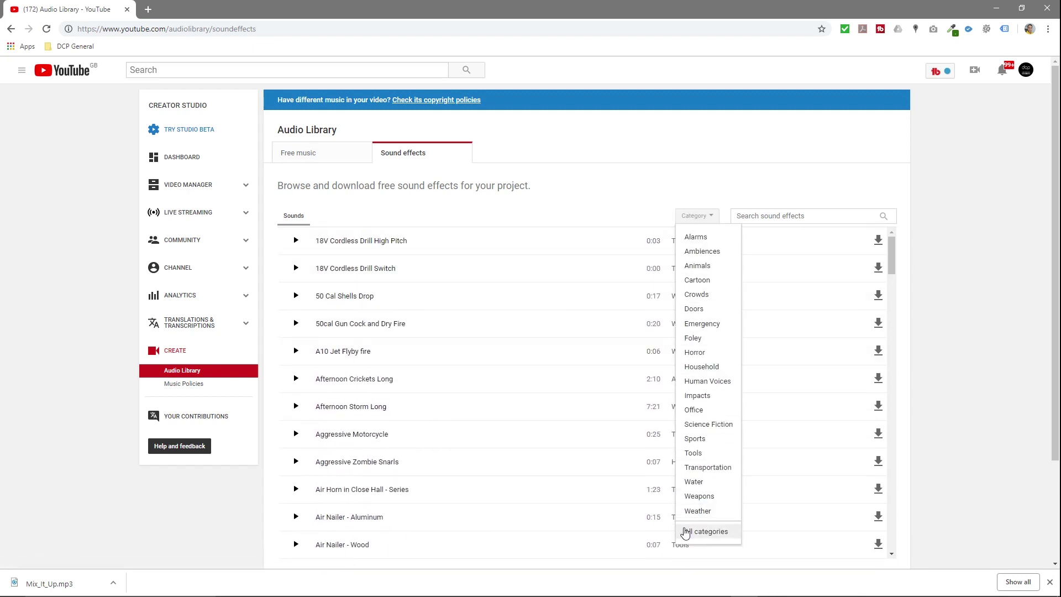
pyautogui.click(535, 188)
pyautogui.click(327, 157)
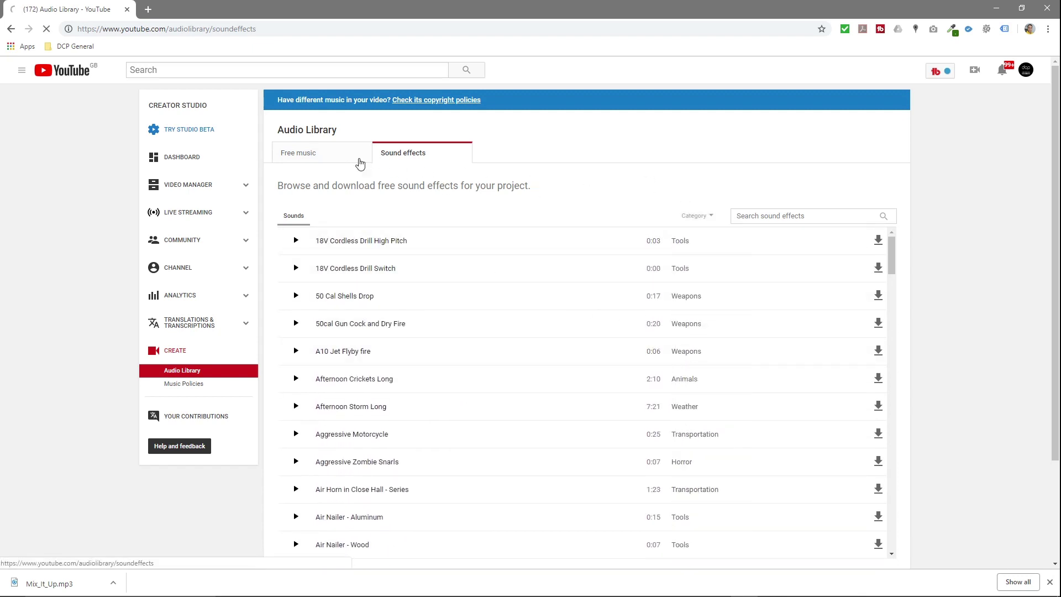
pyautogui.click(993, 12)
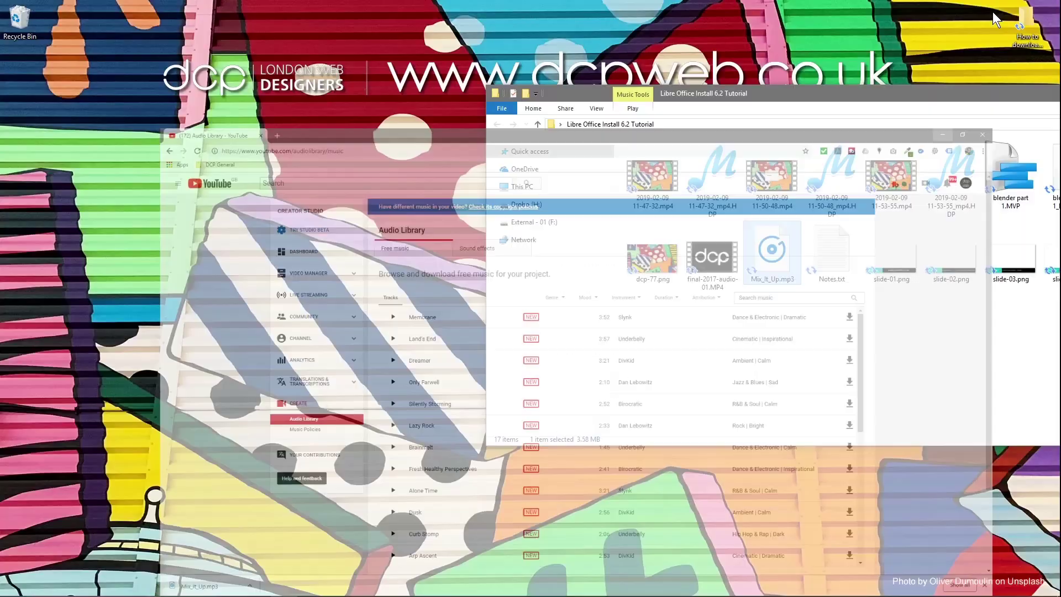